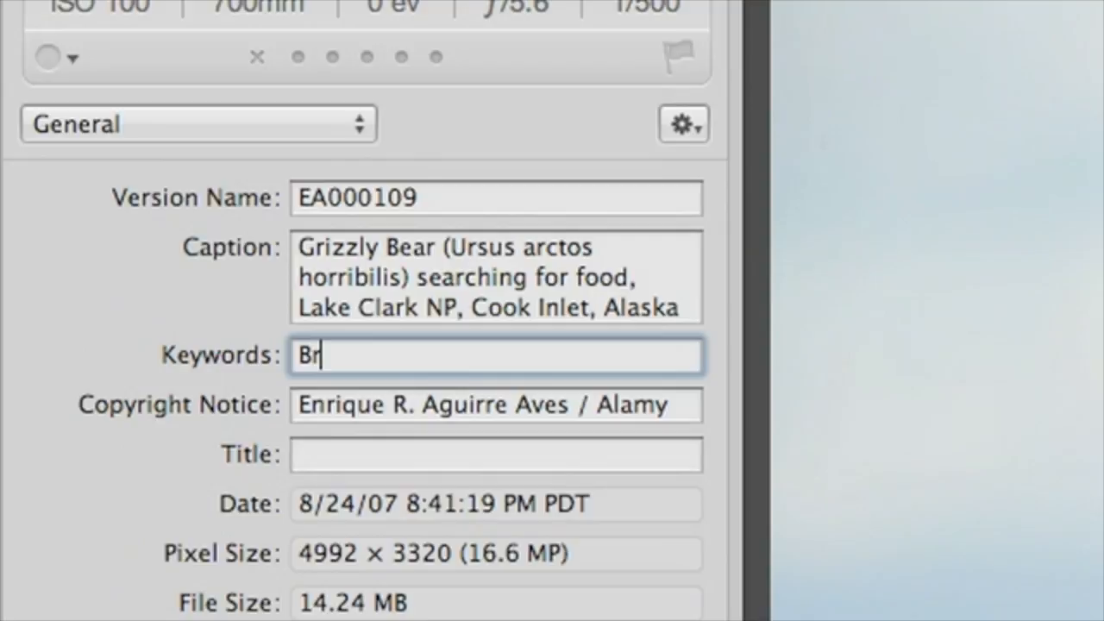
Complete the keywords of bear photo EA000109 as Brown, Bear, Alaska
{"action": "type", "text": ", Bear, A"}
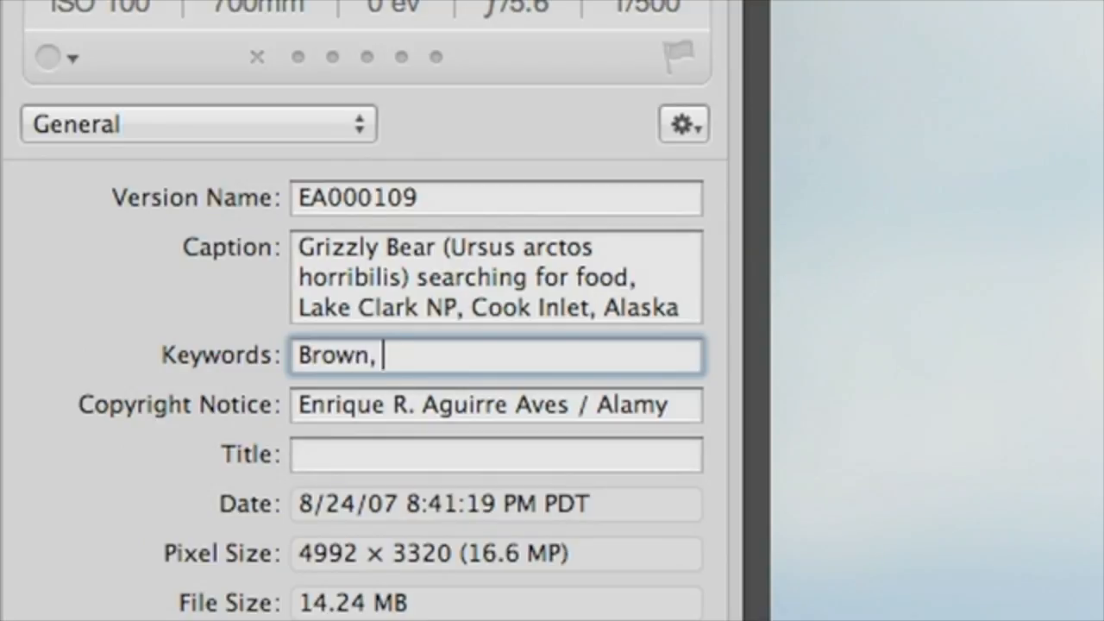
{"action": "type", "text": "laska"}
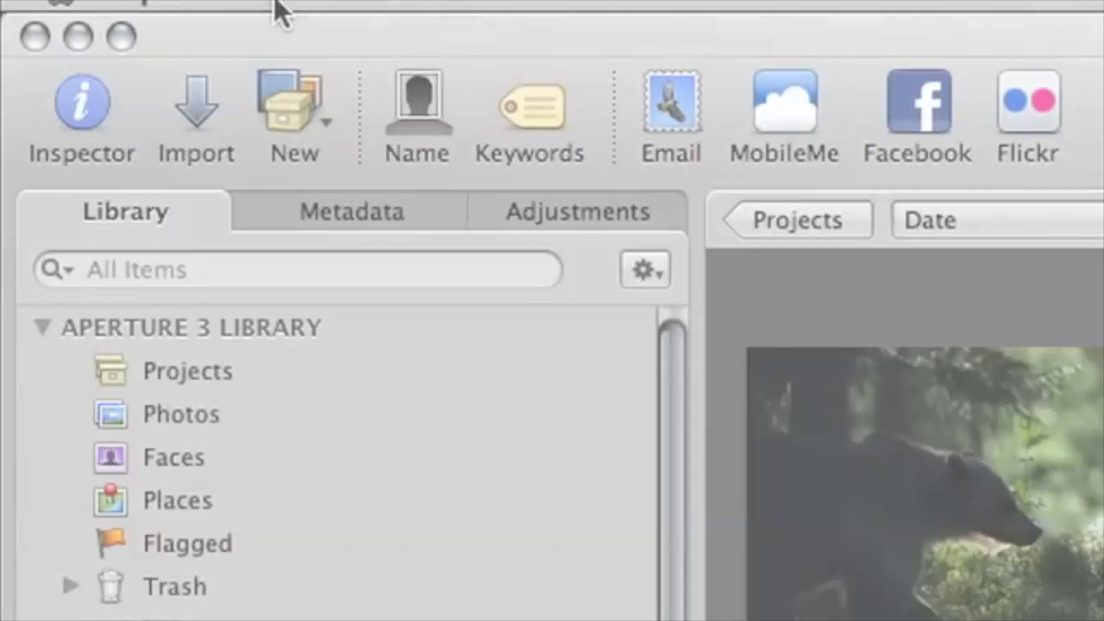
Open the Image Export presets and check the Include Metadata option for the original-size JPEG, 8-bit TIFF and PSD presets
{"action": "left_click", "coordinate": [264, 8]}
{"action": "mouse_move", "coordinate": [306, 194]}
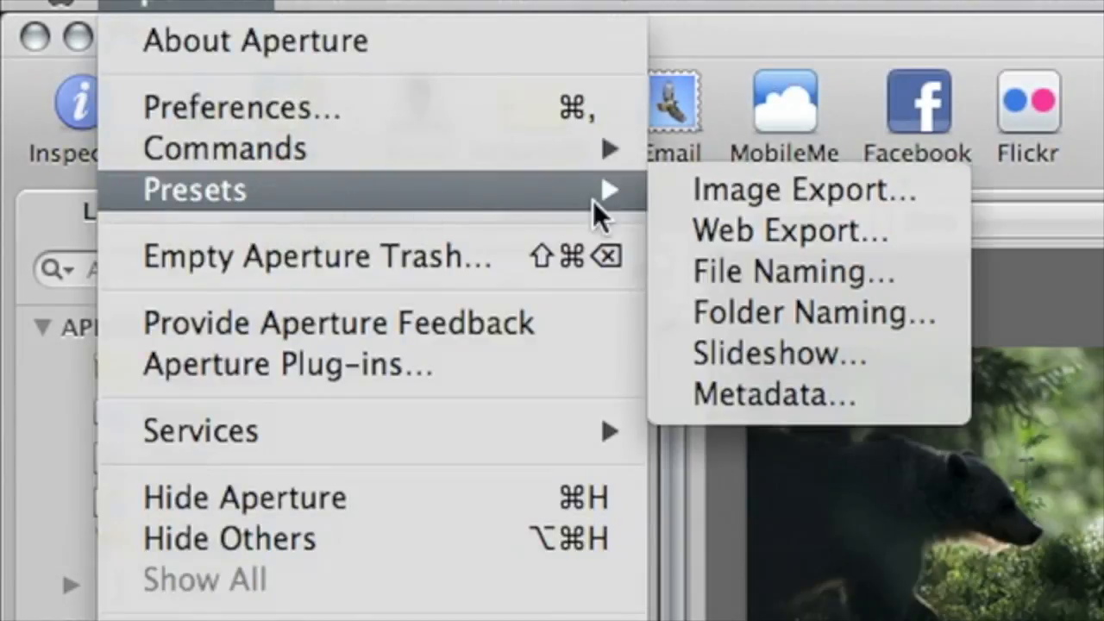
{"action": "left_click", "coordinate": [932, 199]}
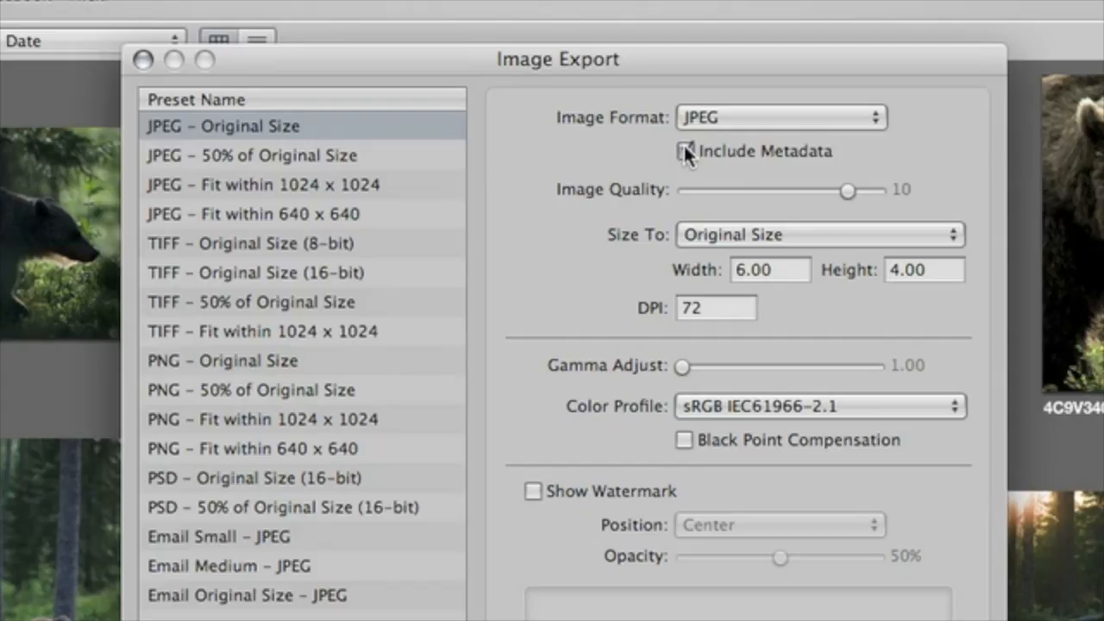
{"action": "left_click", "coordinate": [414, 242]}
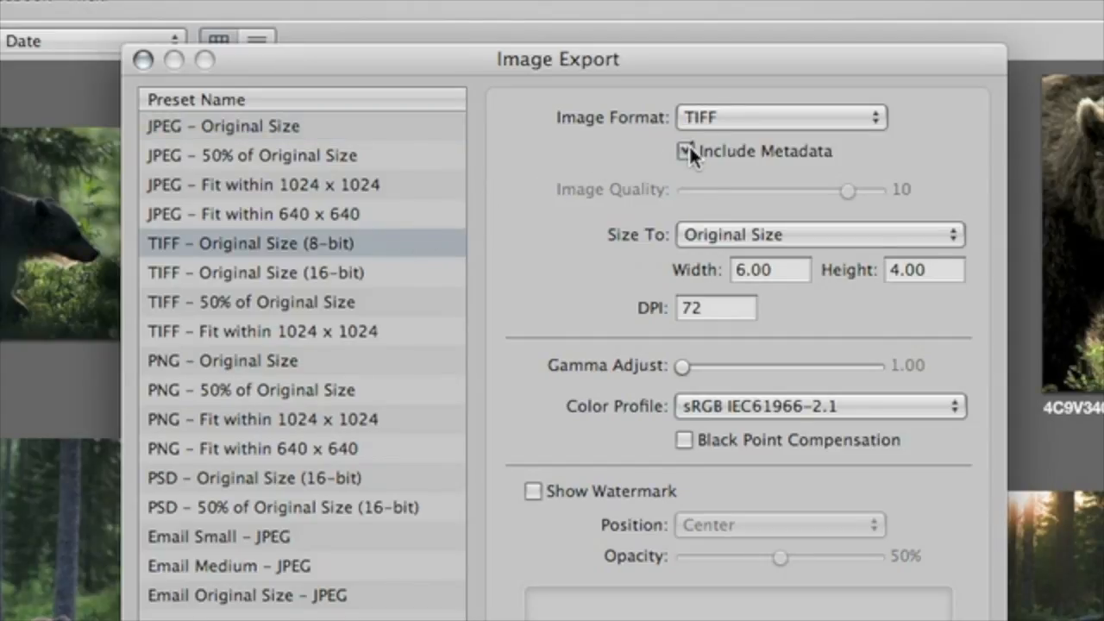
{"action": "left_click", "coordinate": [393, 478]}
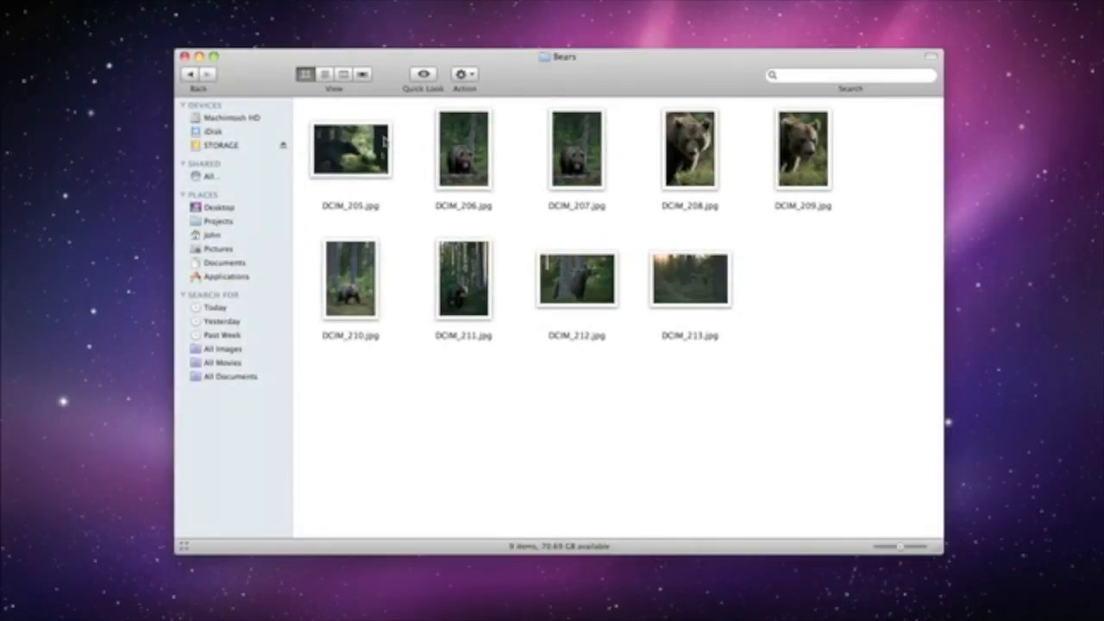
Switch to the Finder's Bears folder, open DCIM_205.jpg and display its image information
{"action": "double_click", "coordinate": [372, 139]}
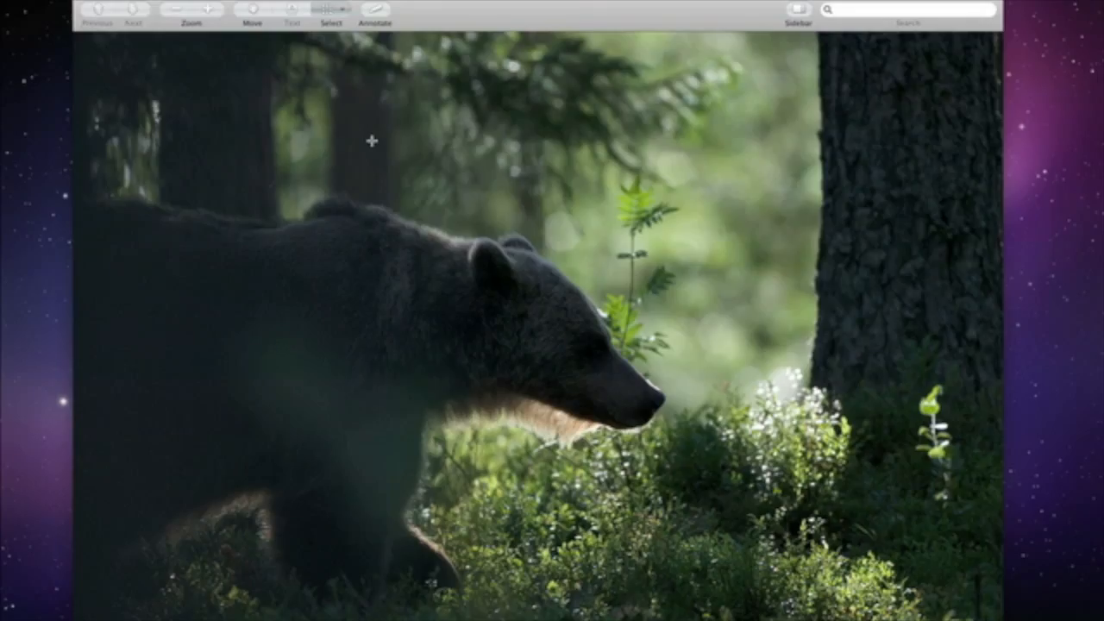
{"action": "key", "text": "super+i"}
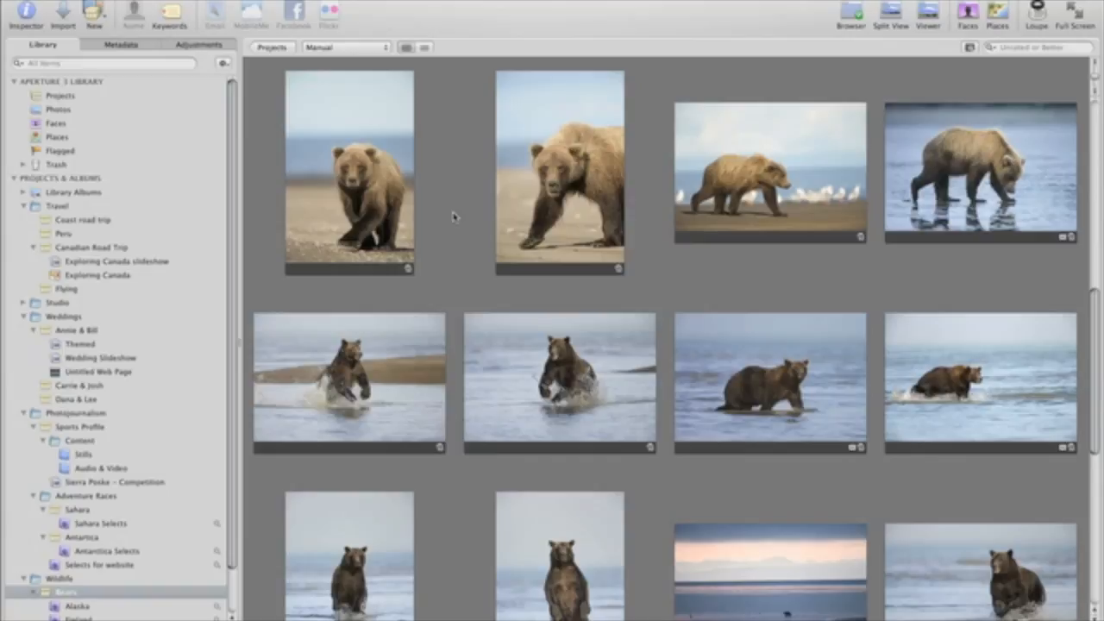
Select a range of bear photos and set up a masters export into the Aperture Libraries folder on the STORAGE drive
{"action": "left_click", "coordinate": [358, 188]}
{"action": "left_click", "coordinate": [925, 352], "text": "shift"}
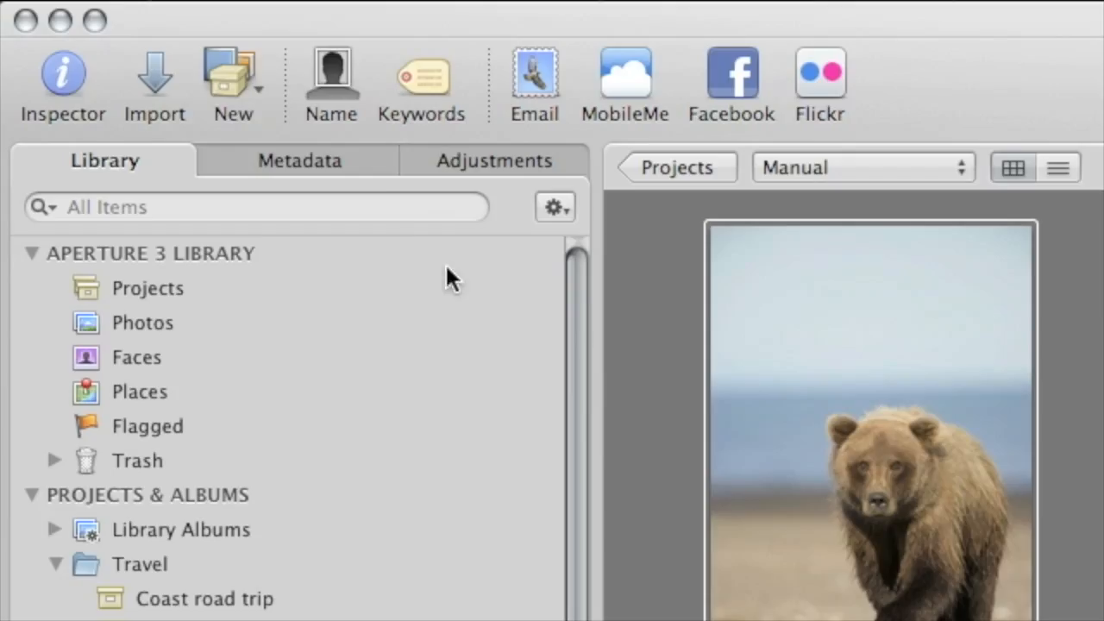
{"action": "left_click", "coordinate": [259, 1]}
{"action": "mouse_move", "coordinate": [713, 435]}
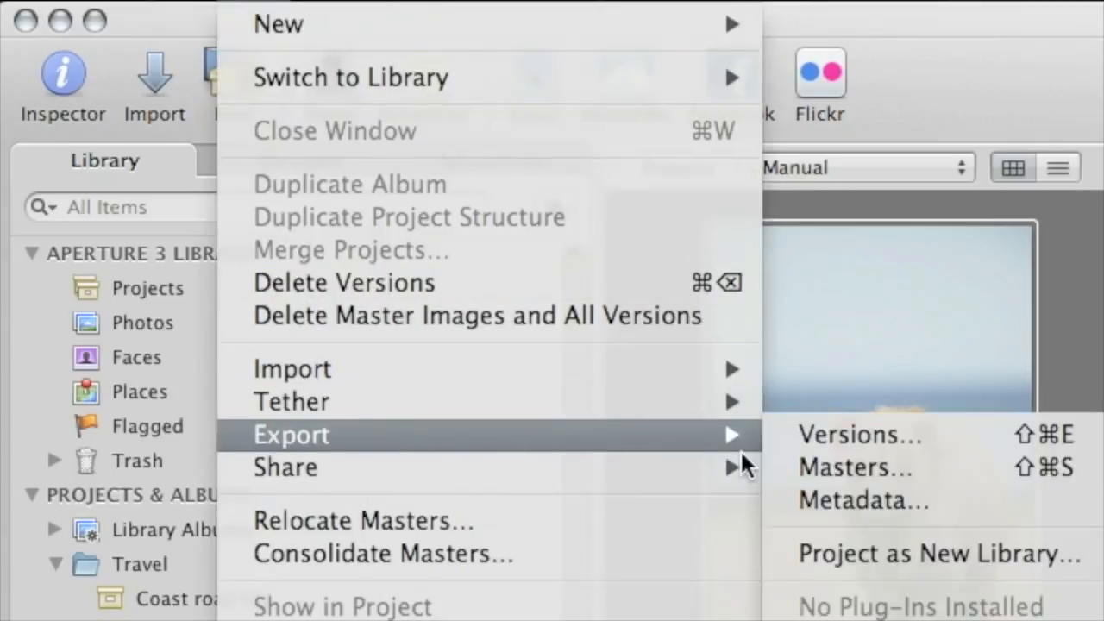
{"action": "left_click", "coordinate": [916, 465]}
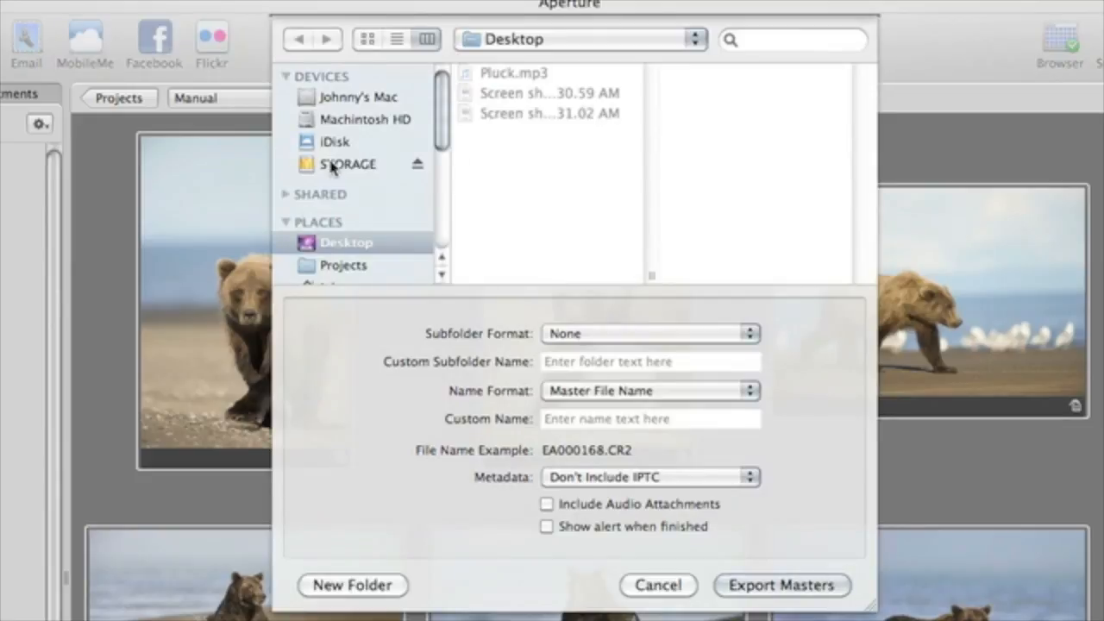
{"action": "left_click", "coordinate": [332, 166]}
{"action": "left_click", "coordinate": [480, 97]}
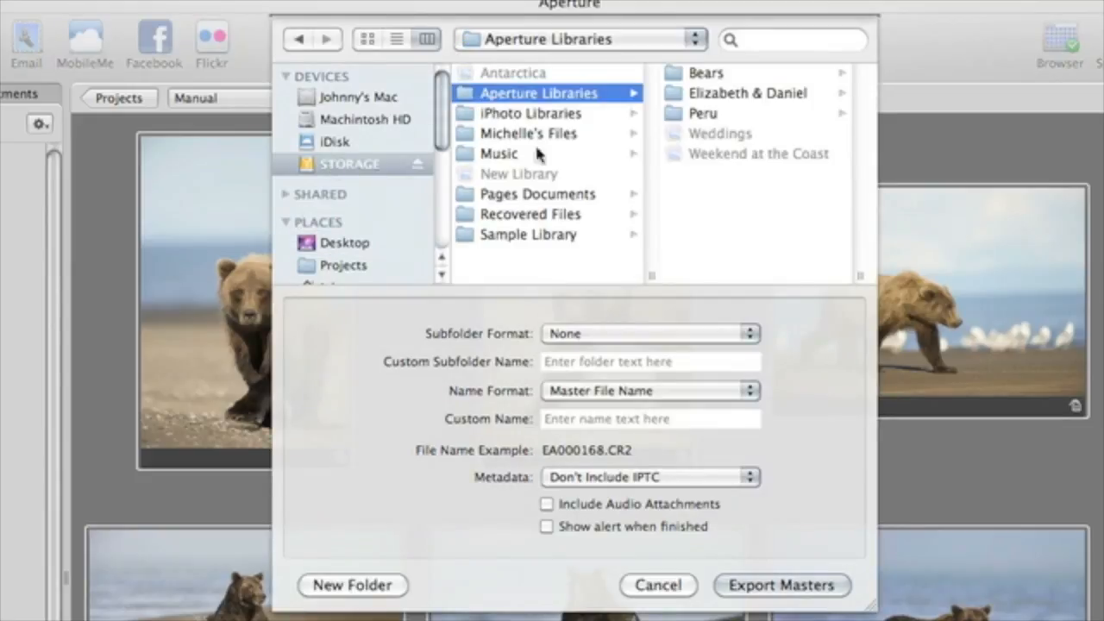
Set the export's subfolder format to Project Name and its name format to Version Name
{"action": "left_click", "coordinate": [623, 335]}
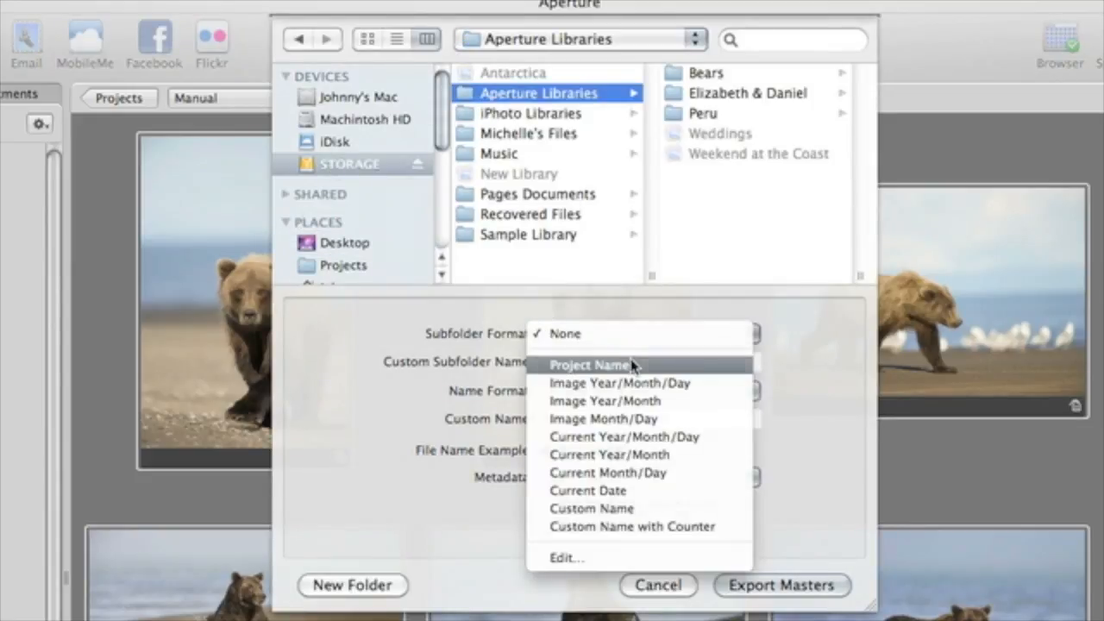
{"action": "left_click", "coordinate": [634, 365]}
{"action": "left_click", "coordinate": [648, 390]}
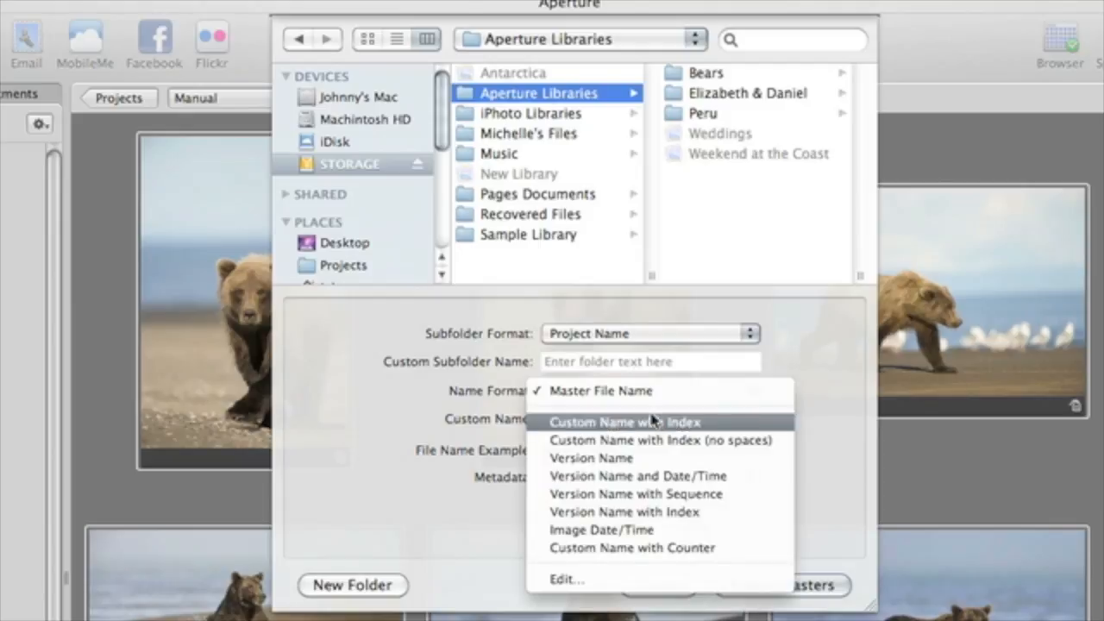
{"action": "left_click", "coordinate": [656, 458]}
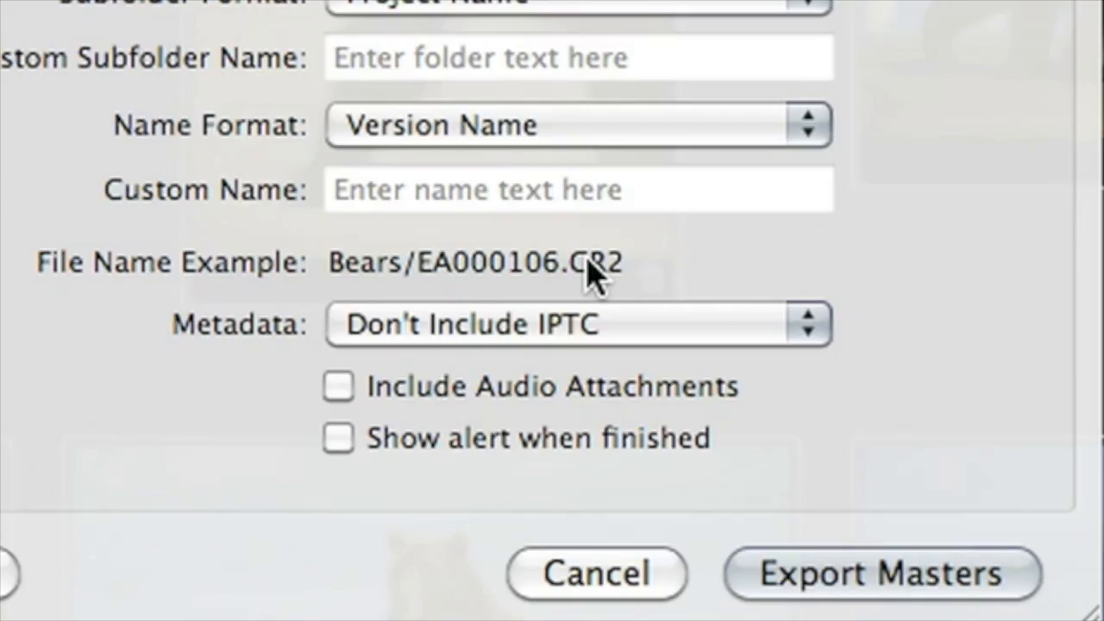
Export the masters with an IPTC4XMP sidecar file and an alert when finished
{"action": "left_click", "coordinate": [673, 476]}
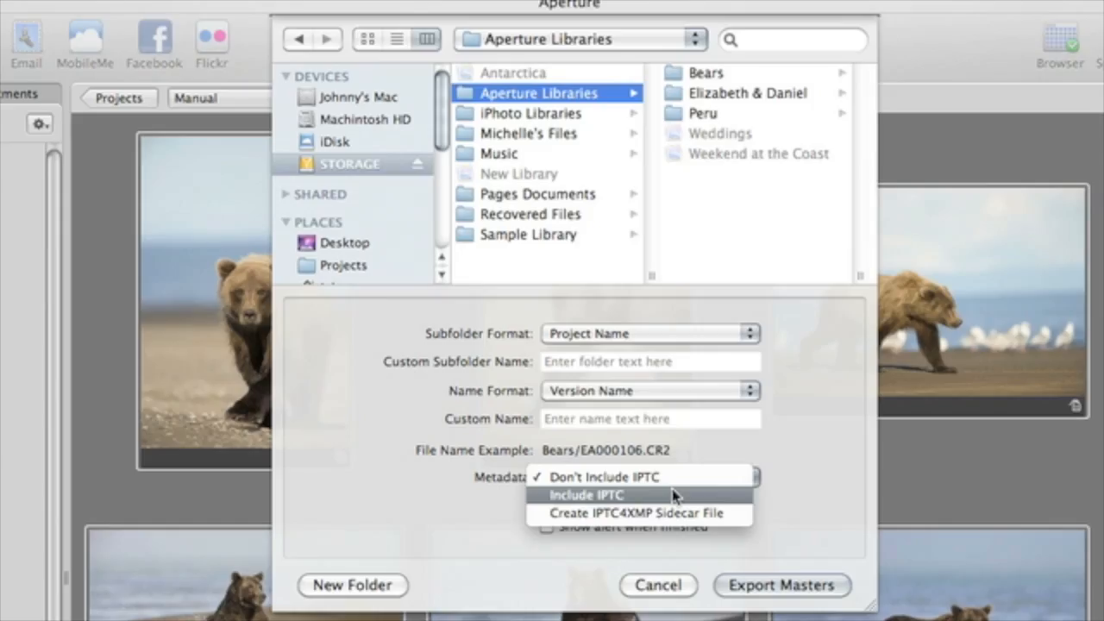
{"action": "left_click", "coordinate": [675, 495]}
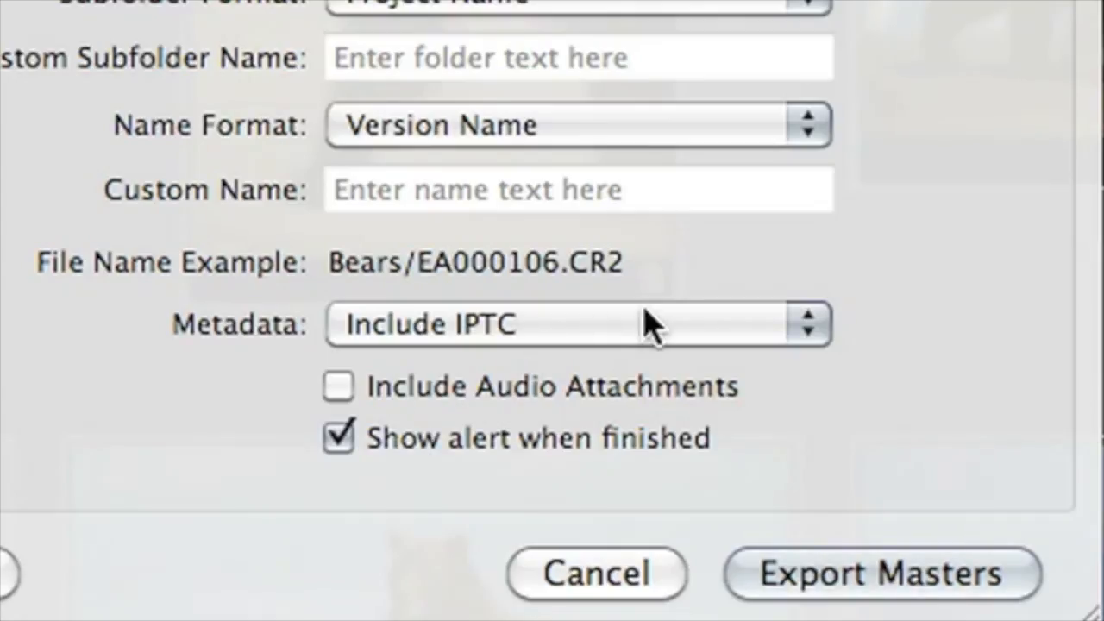
{"action": "left_click", "coordinate": [690, 477]}
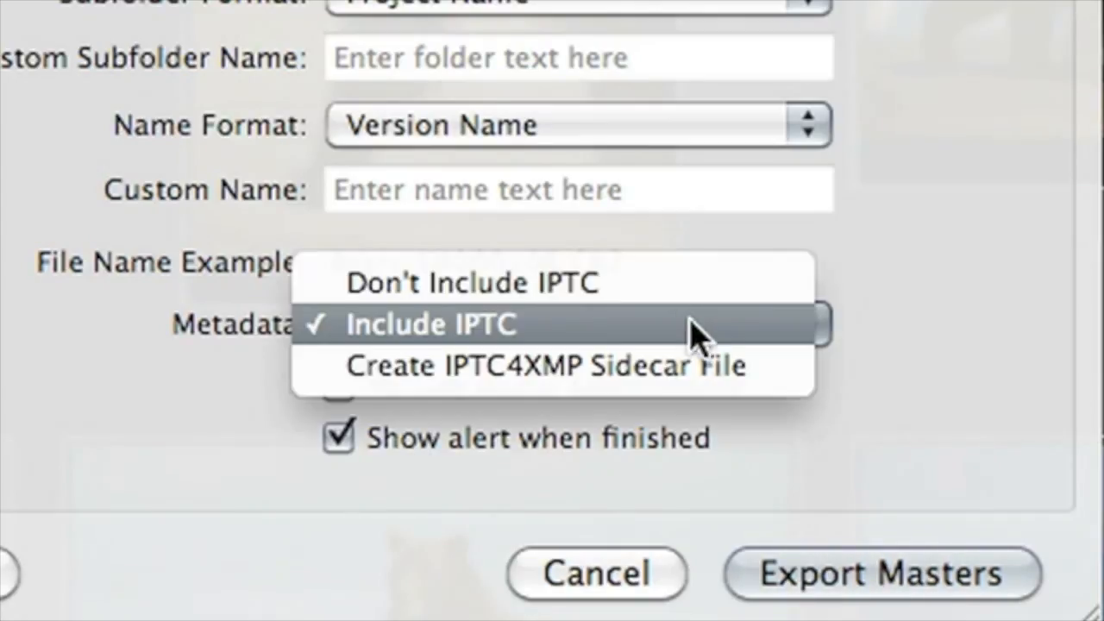
{"action": "left_click", "coordinate": [763, 376]}
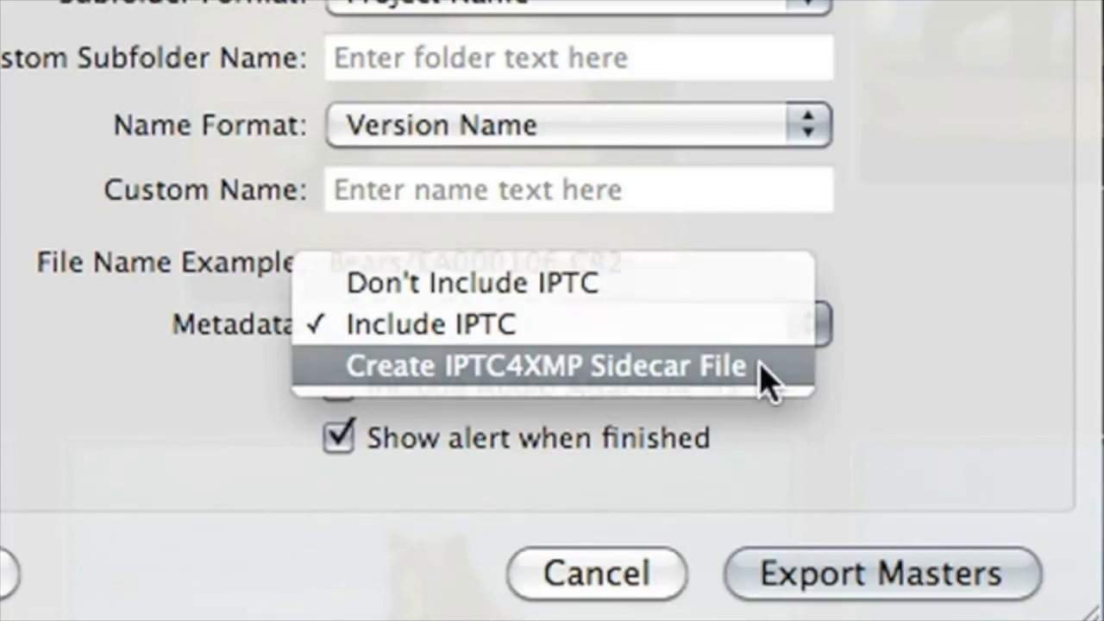
{"action": "left_click", "coordinate": [1027, 582]}
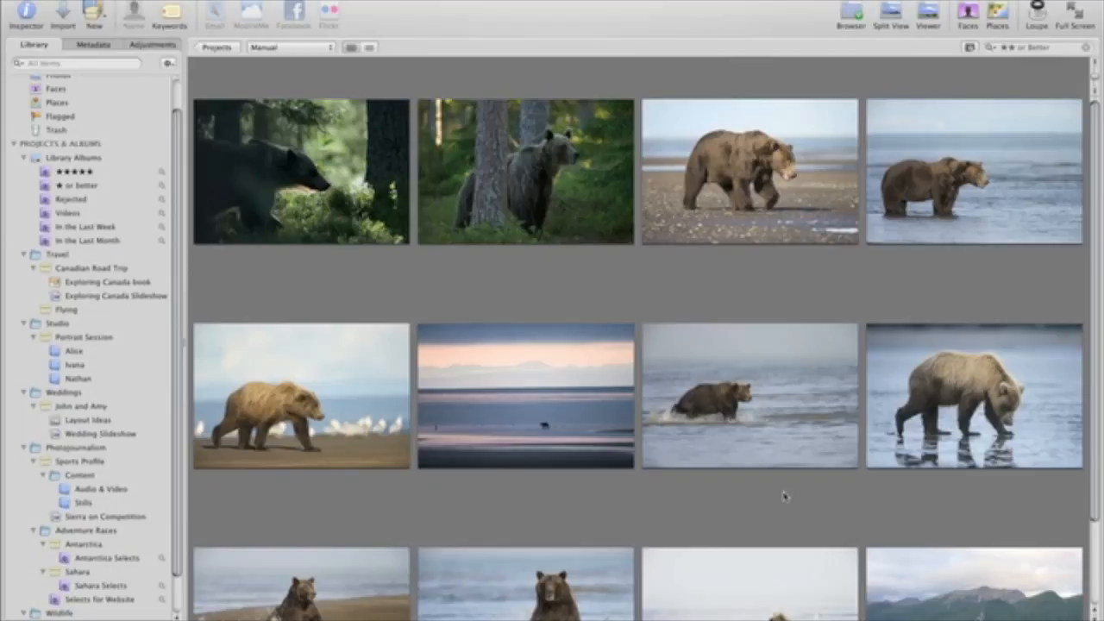
Select a group of bear photos in the browser and write their IPTC metadata to the masters
{"action": "left_click_drag", "start_coordinate": [784, 495], "coordinate": [546, 421]}
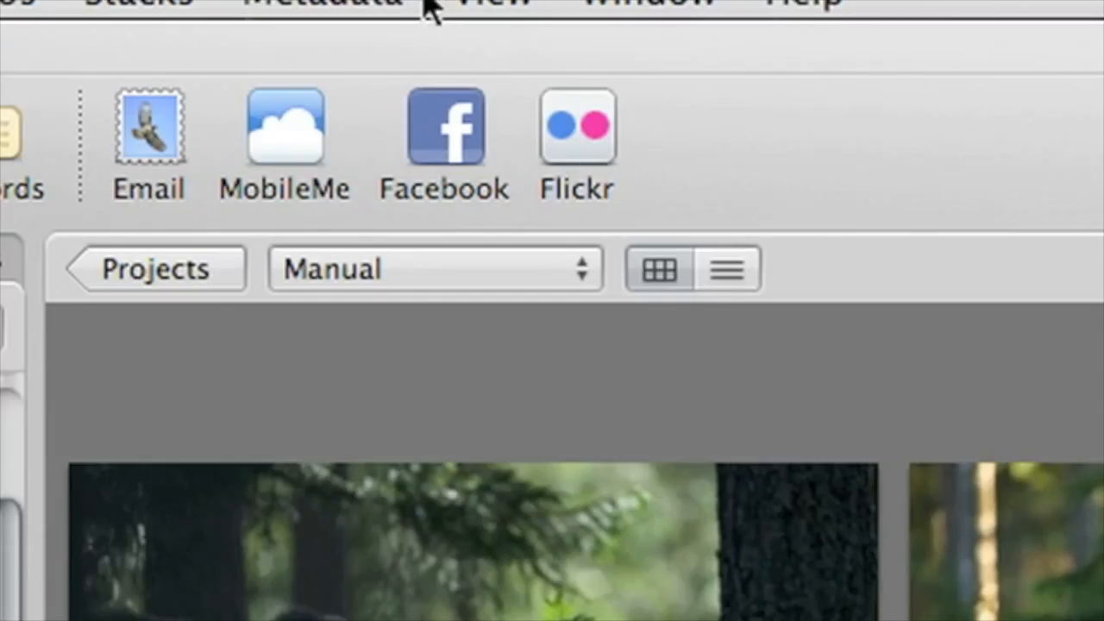
{"action": "left_click", "coordinate": [284, 0]}
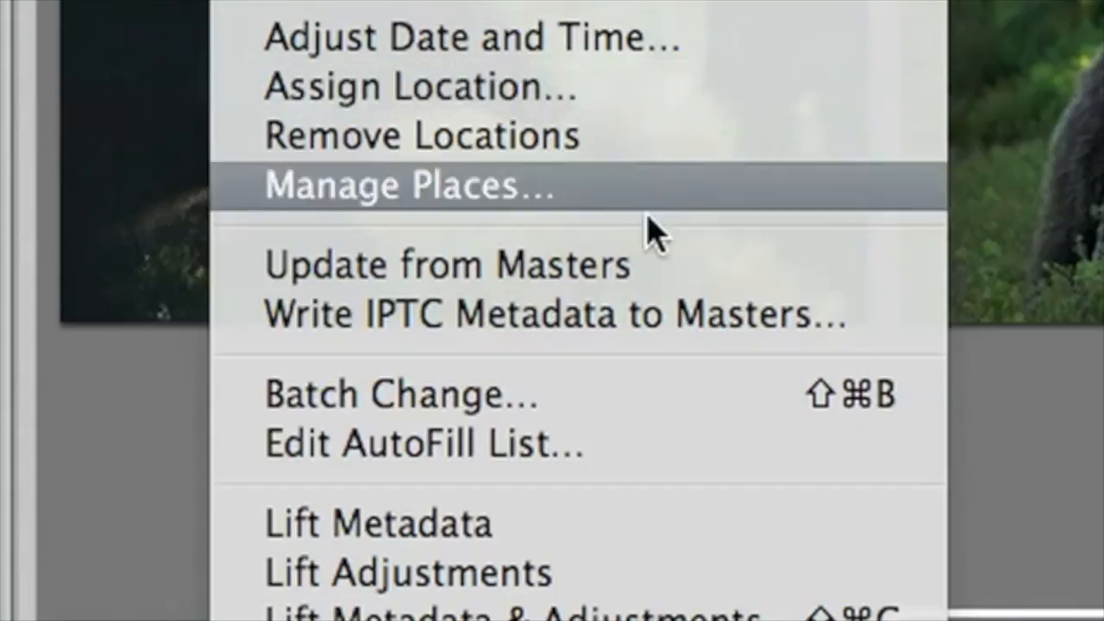
{"action": "left_click", "coordinate": [820, 349]}
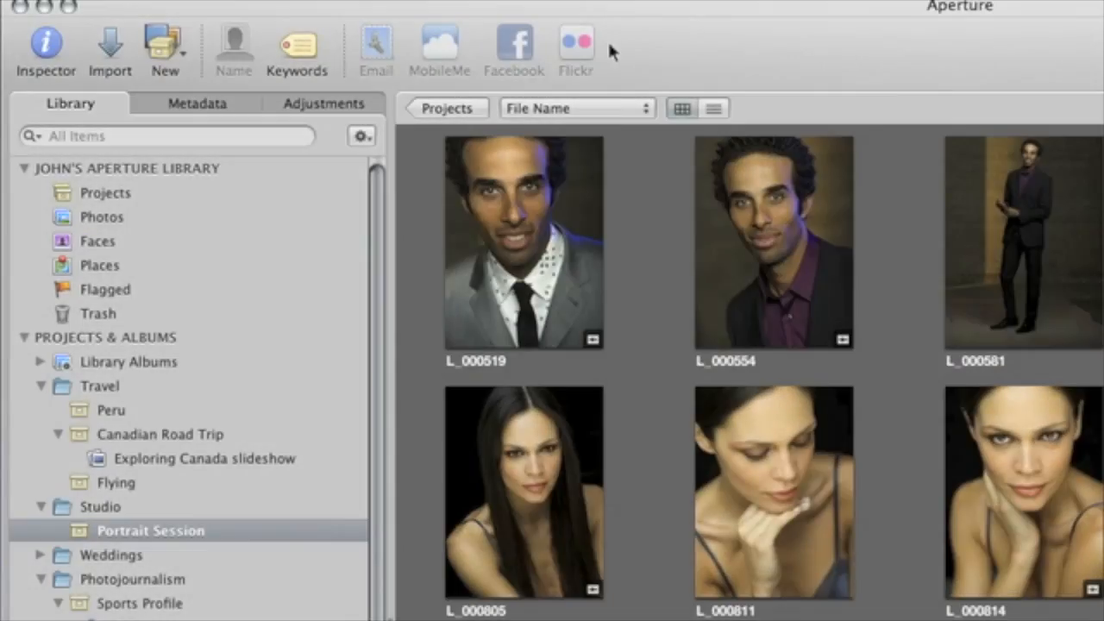
Start a version export of portrait L_000519 using the TIFF – Original Size (8-bit) preset
{"action": "left_click", "coordinate": [500, 328]}
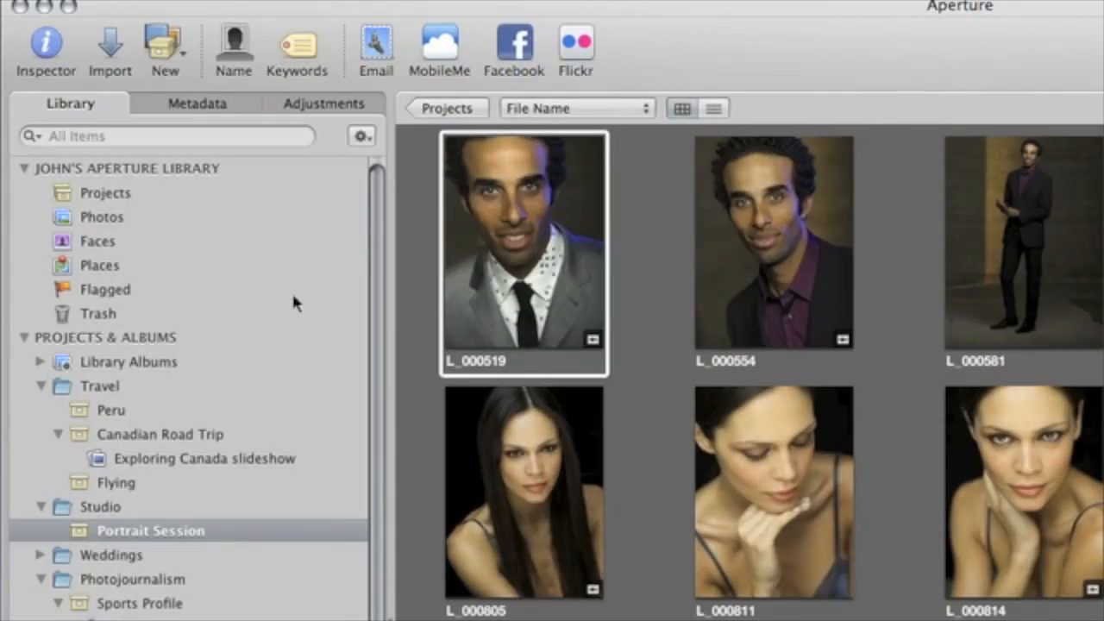
{"action": "left_click", "coordinate": [171, 3]}
{"action": "mouse_move", "coordinate": [183, 296]}
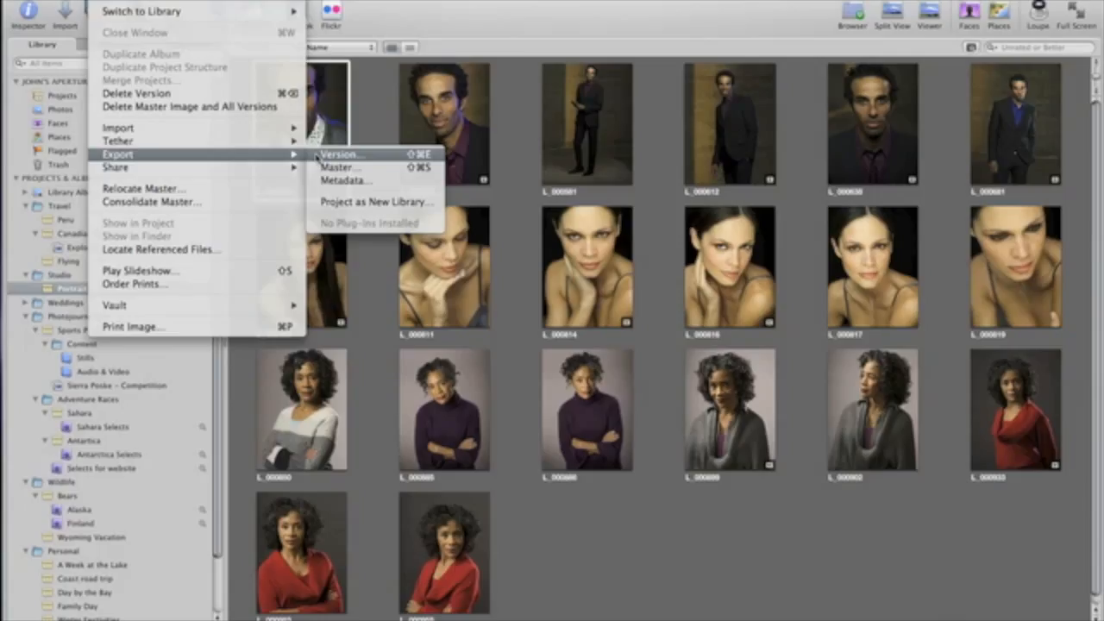
{"action": "left_click", "coordinate": [595, 296]}
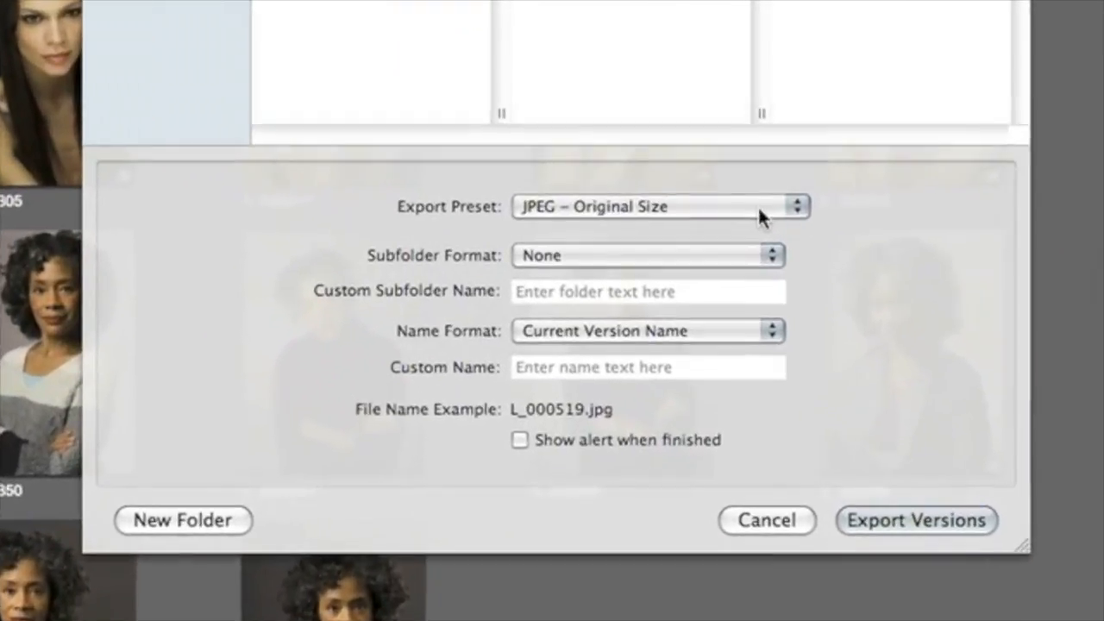
{"action": "left_click", "coordinate": [759, 209]}
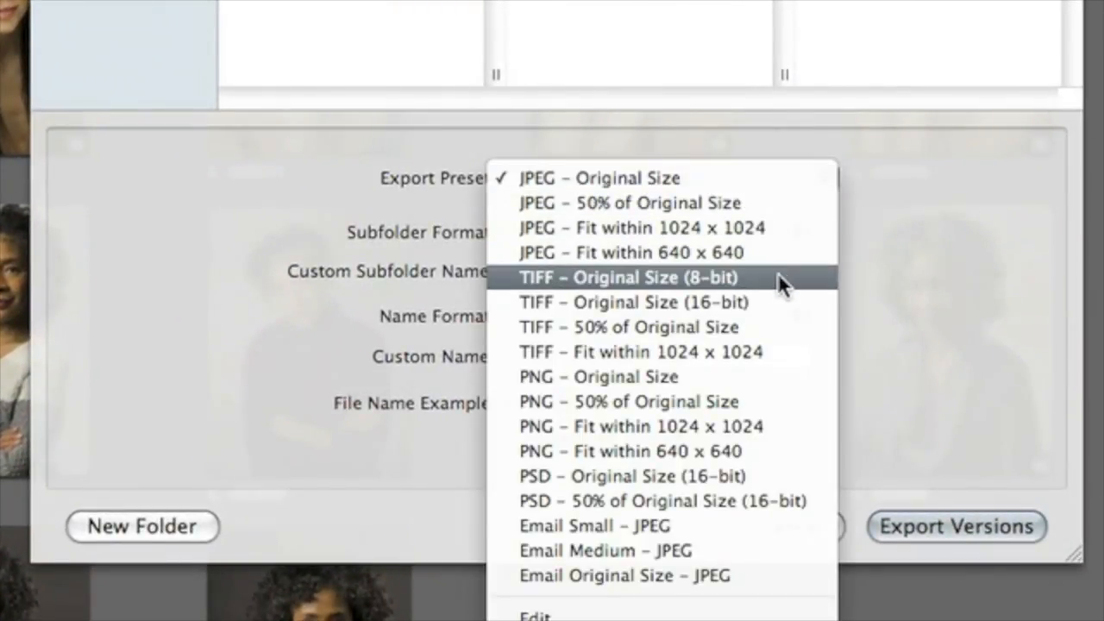
{"action": "left_click", "coordinate": [778, 275]}
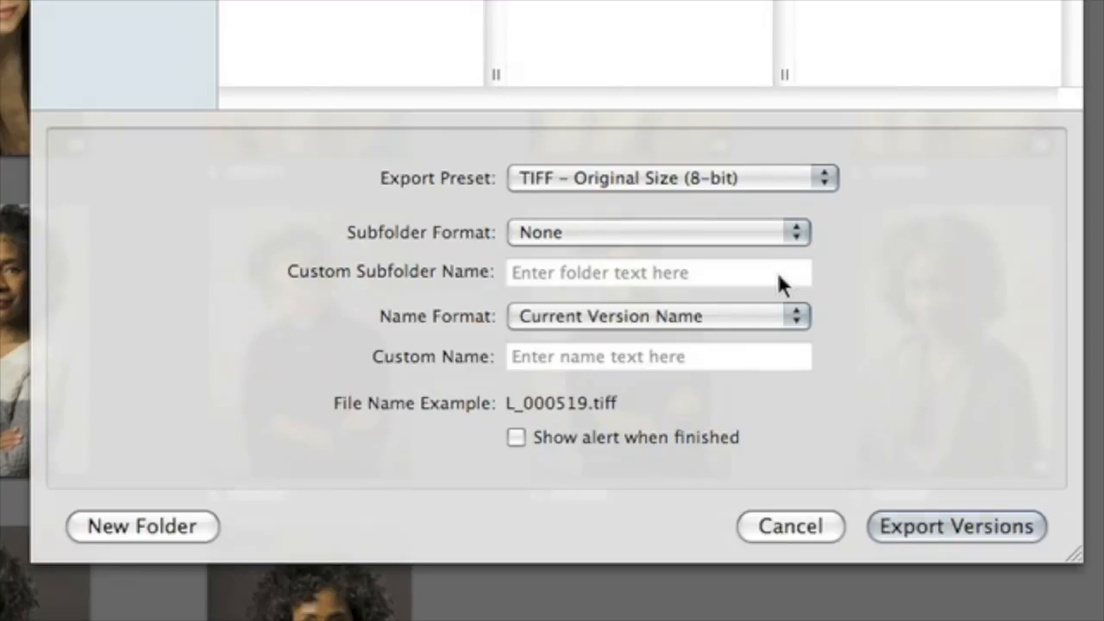
Set the name format to Custom Name with Index, enter Fashion Shoot as the custom name, and export the version
{"action": "left_click", "coordinate": [794, 316]}
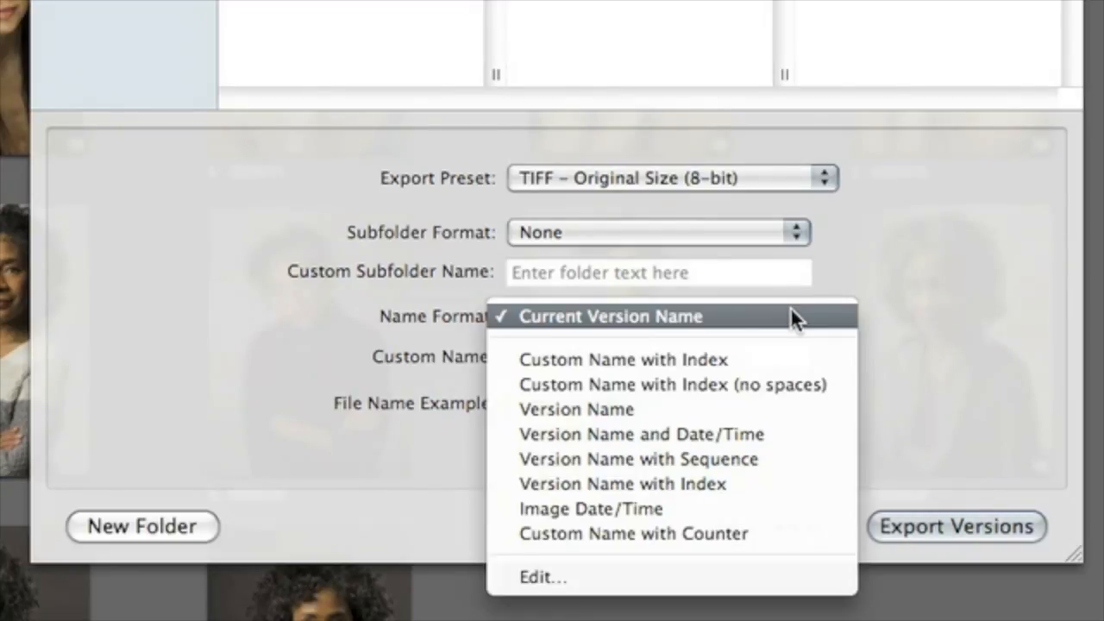
{"action": "left_click", "coordinate": [791, 359]}
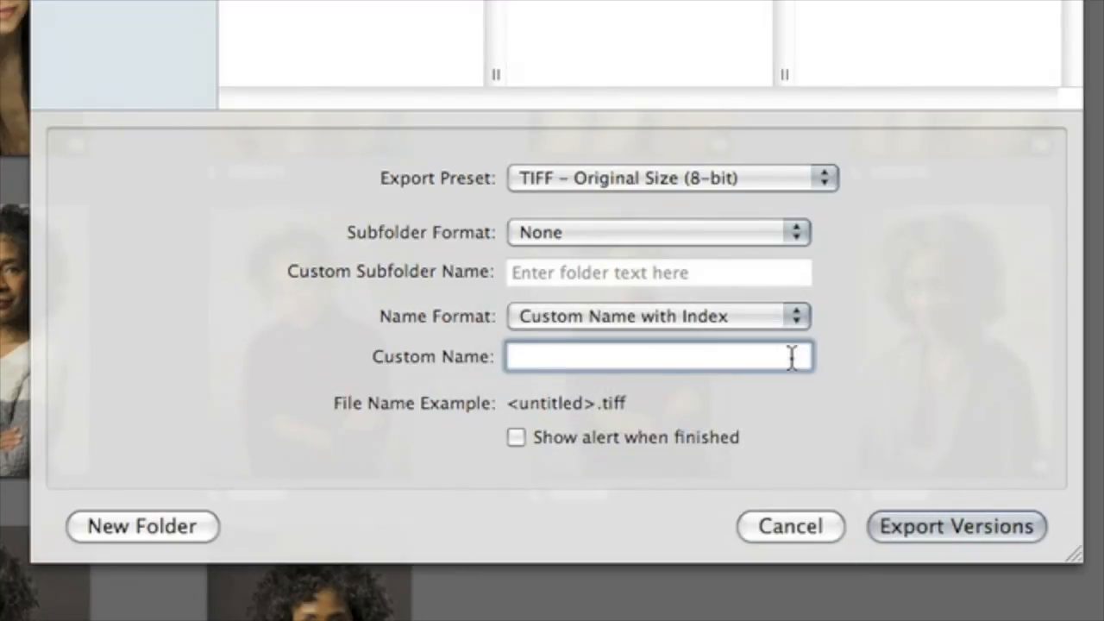
{"action": "type", "text": "Fashion Shoot"}
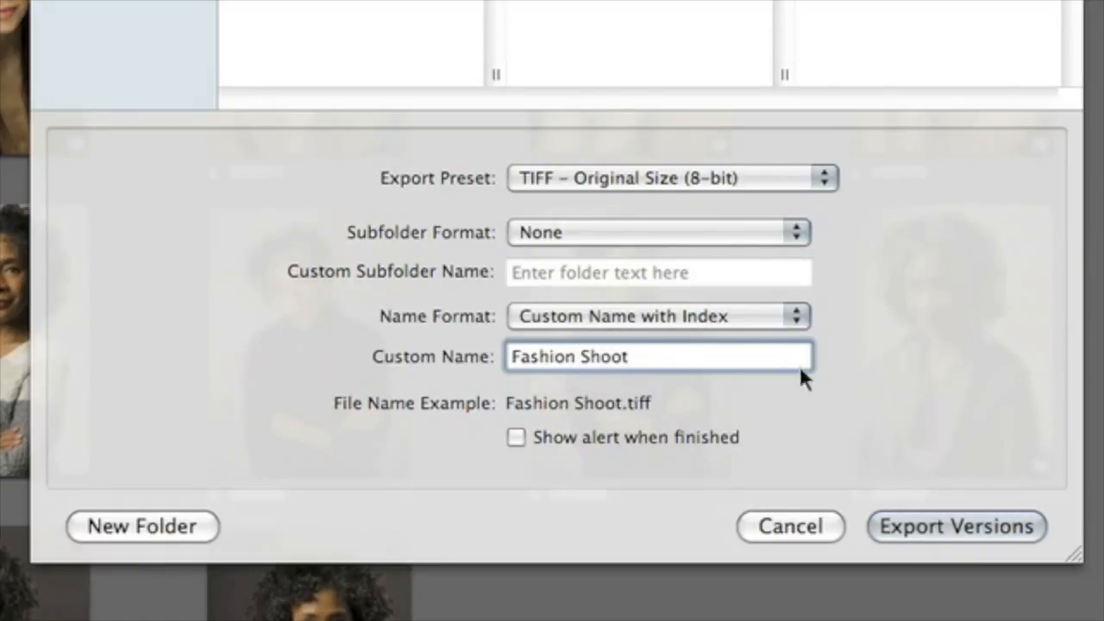
{"action": "left_click", "coordinate": [952, 527]}
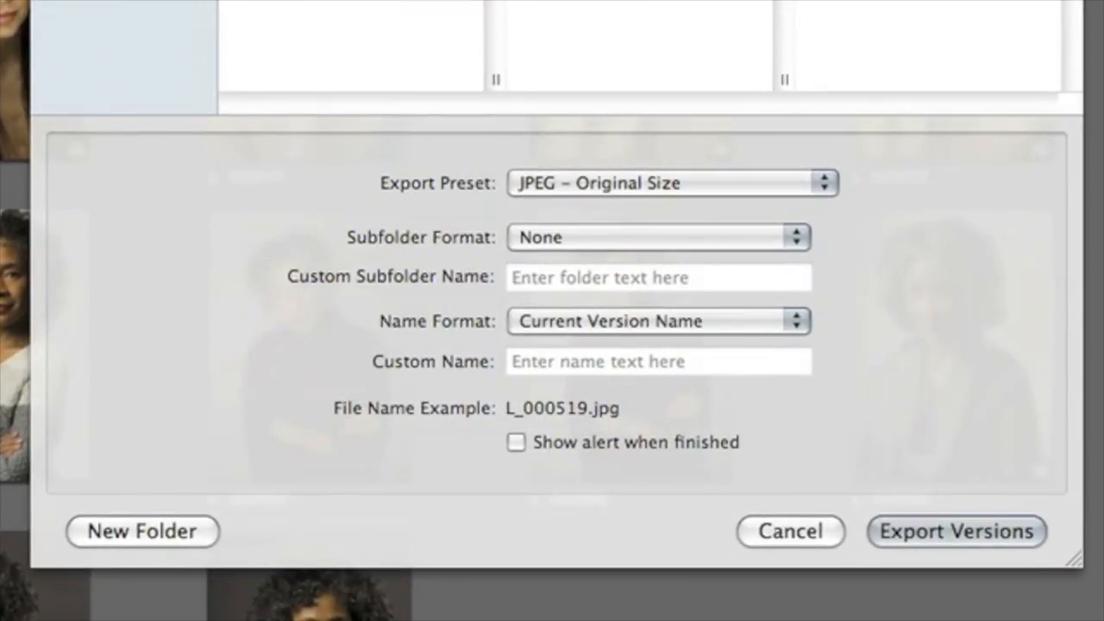
Edit the export presets and add a copy of JPEG – Original Size named Studio Exports
{"action": "left_click", "coordinate": [821, 185]}
{"action": "left_click", "coordinate": [604, 618]}
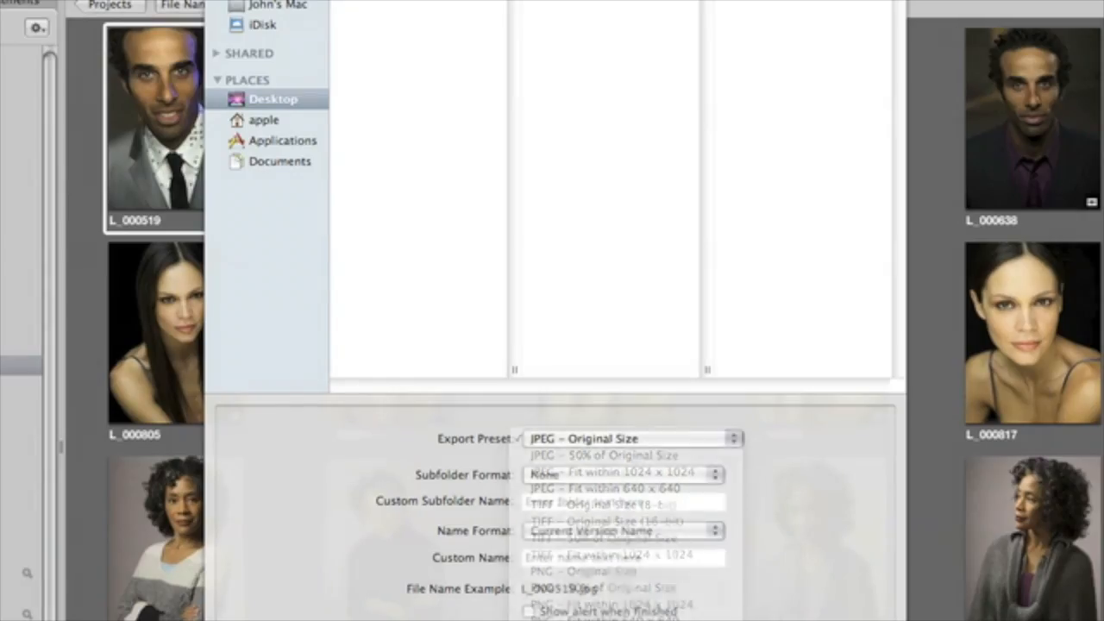
{"action": "left_click", "coordinate": [264, 582]}
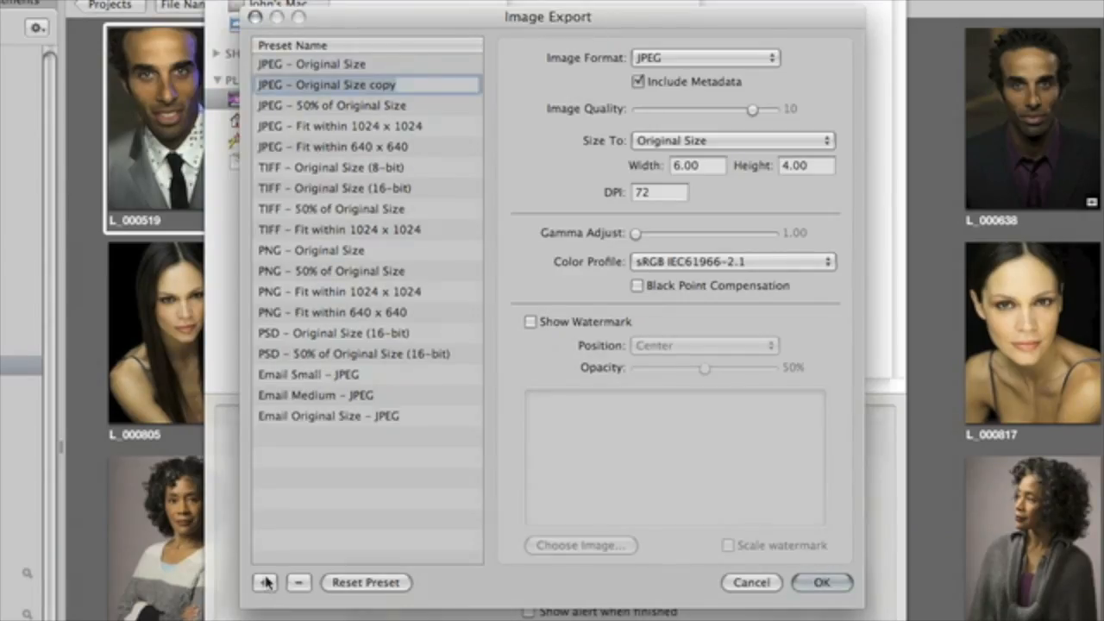
{"action": "type", "text": "Studio Exports"}
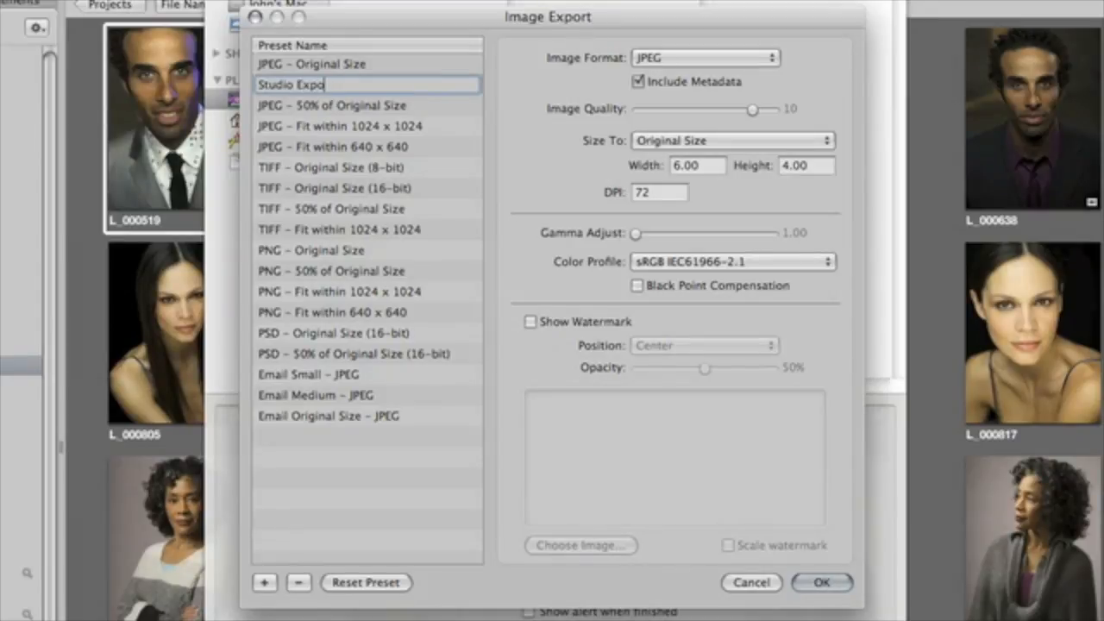
Set the Studio Exports preset to size images to Percent of Original at 50%
{"action": "key", "text": "Return"}
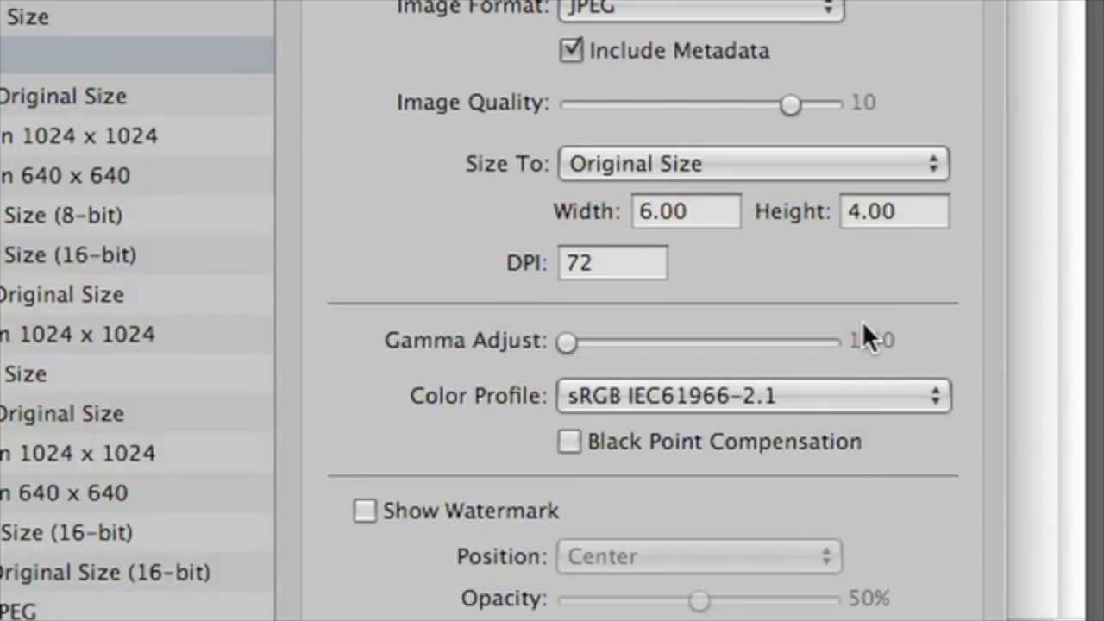
{"action": "left_click", "coordinate": [785, 141]}
{"action": "left_click", "coordinate": [858, 294]}
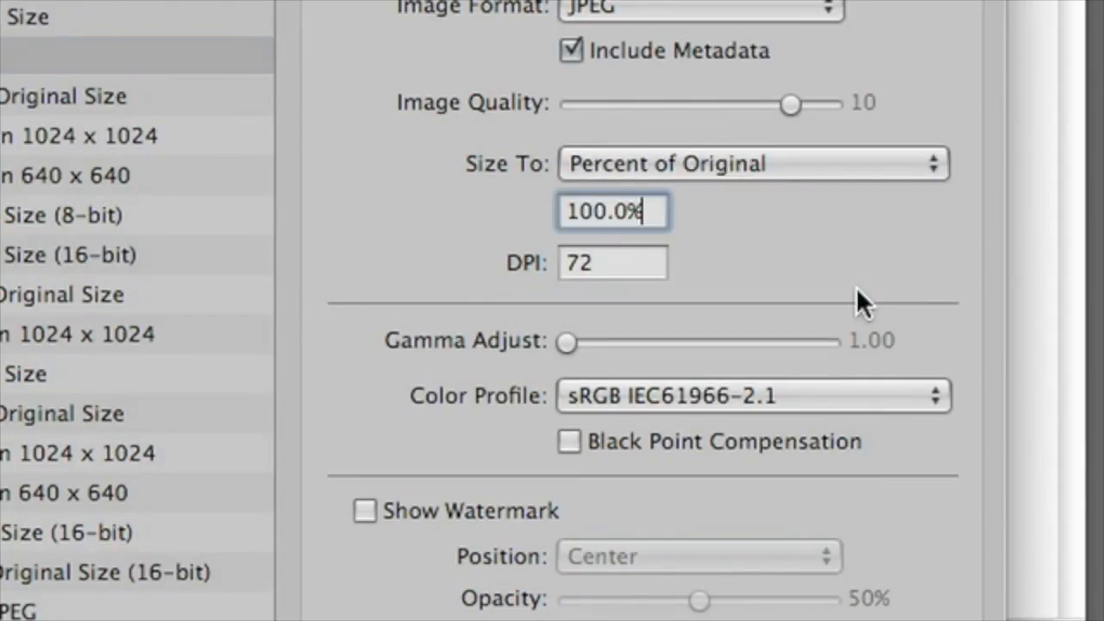
{"action": "left_click_drag", "start_coordinate": [641, 212], "coordinate": [521, 207]}
{"action": "type", "text": "50"}
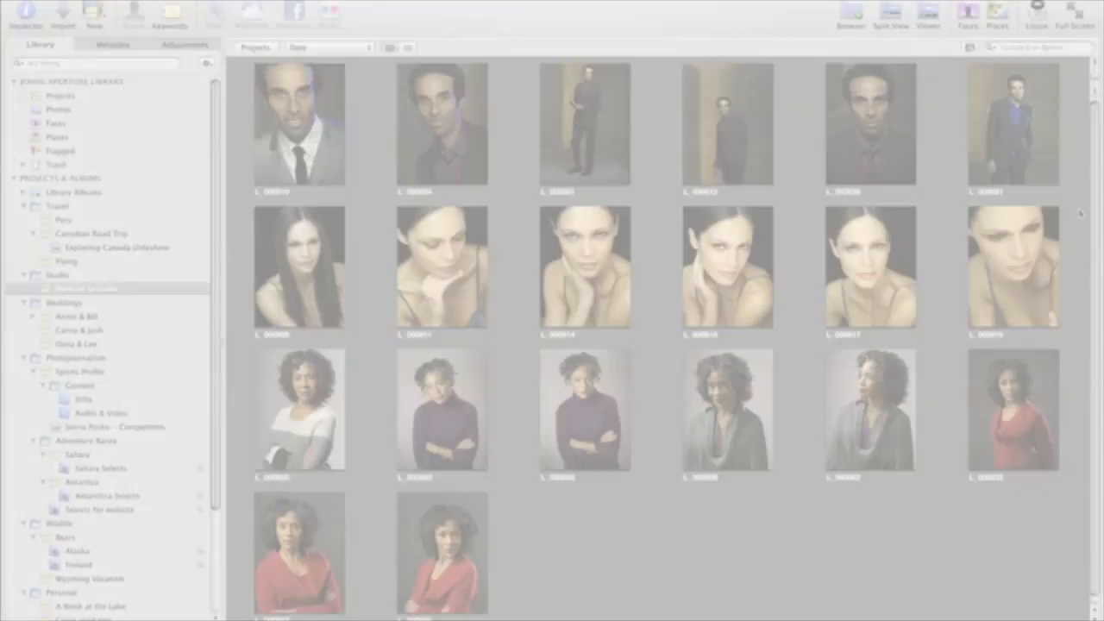
Select several portraits of the dark-haired woman and export their masters with metadata set to Create IPTC4XMP Sidecar File
{"action": "left_click_drag", "start_coordinate": [1079, 204], "coordinate": [235, 285]}
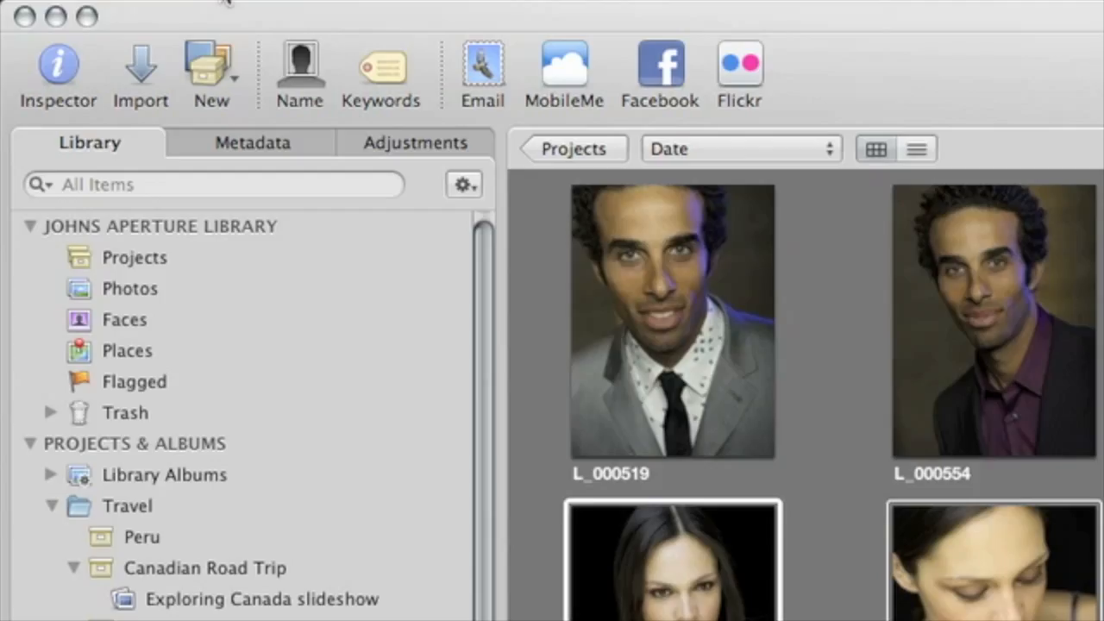
{"action": "left_click", "coordinate": [226, 1]}
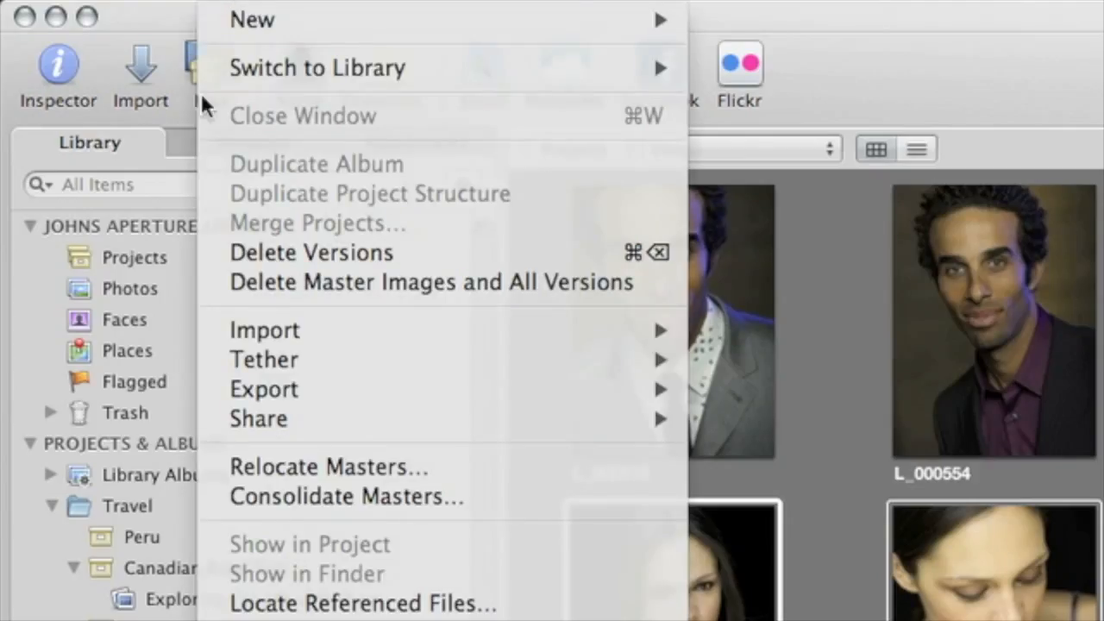
{"action": "mouse_move", "coordinate": [205, 388]}
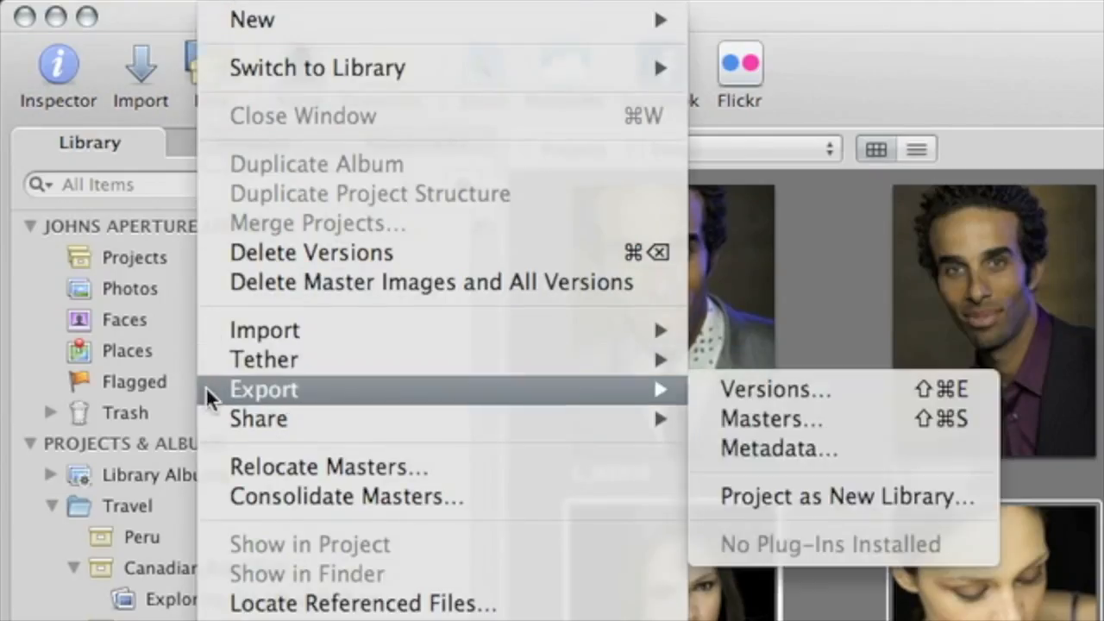
{"action": "left_click", "coordinate": [696, 418]}
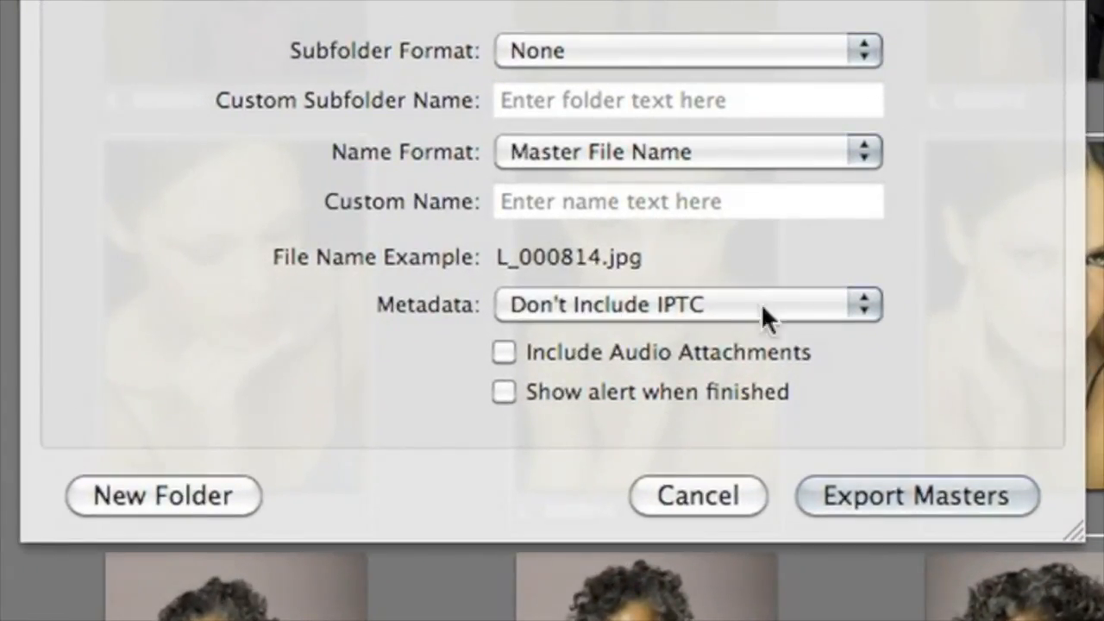
{"action": "left_click", "coordinate": [858, 303]}
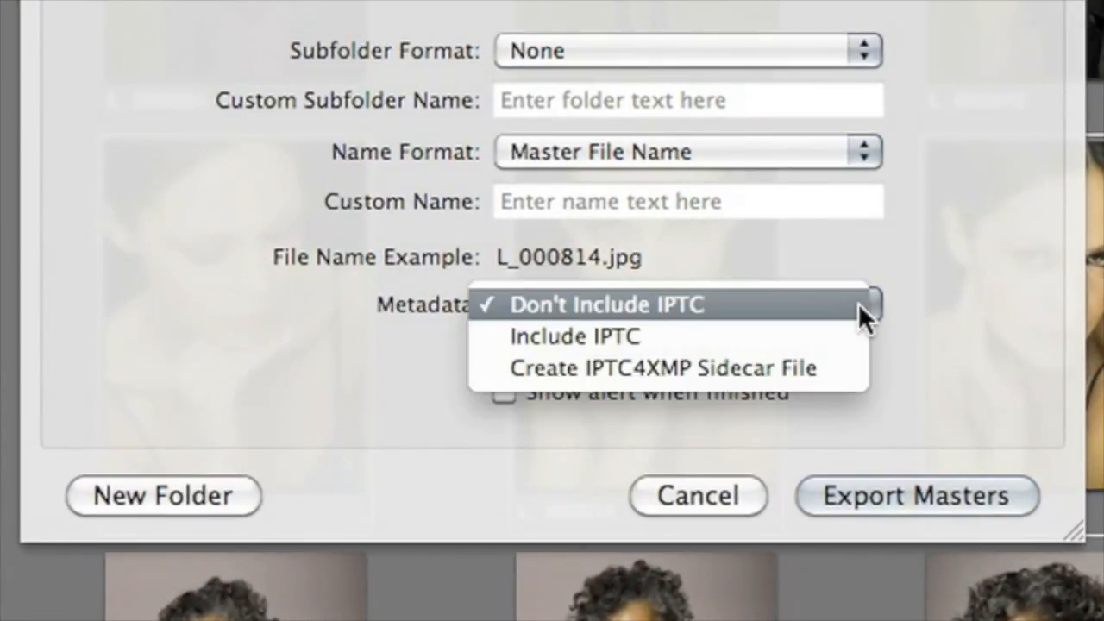
{"action": "left_click", "coordinate": [858, 366]}
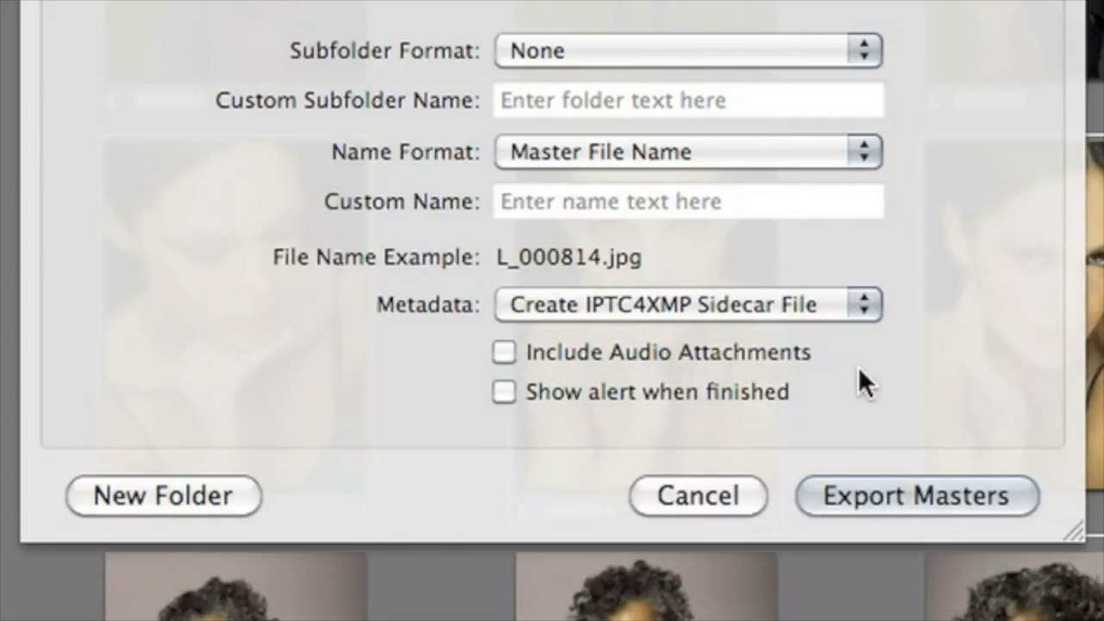
{"action": "left_click", "coordinate": [1011, 501]}
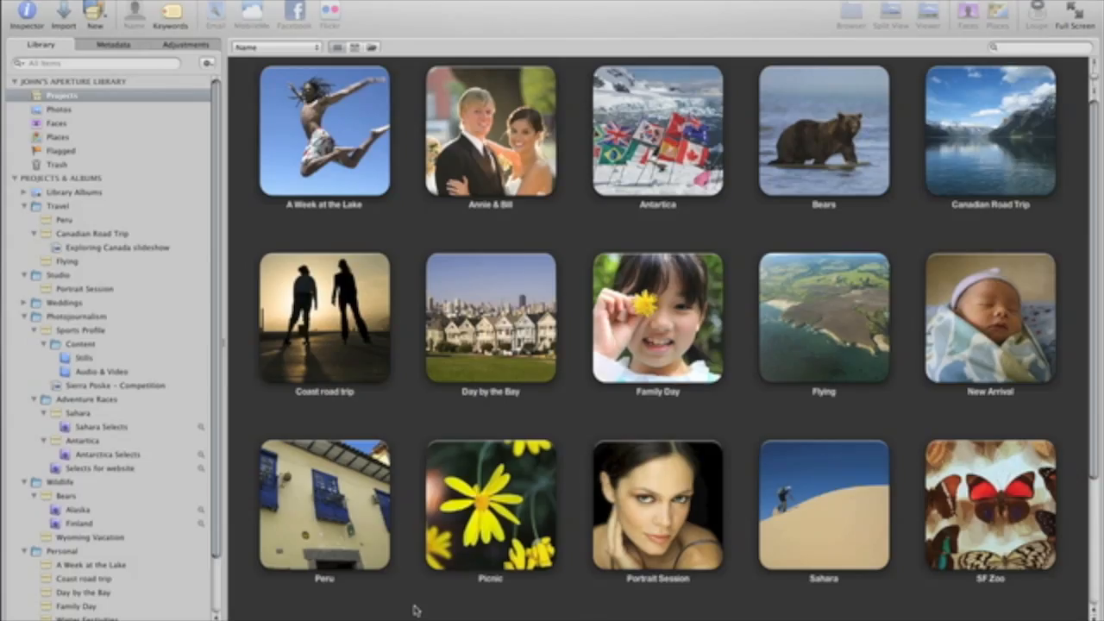
Select the A Week at the Lake, Coast road trip and Peru projects and start exporting them as a new library
{"action": "left_click_drag", "start_coordinate": [414, 610], "coordinate": [245, 61]}
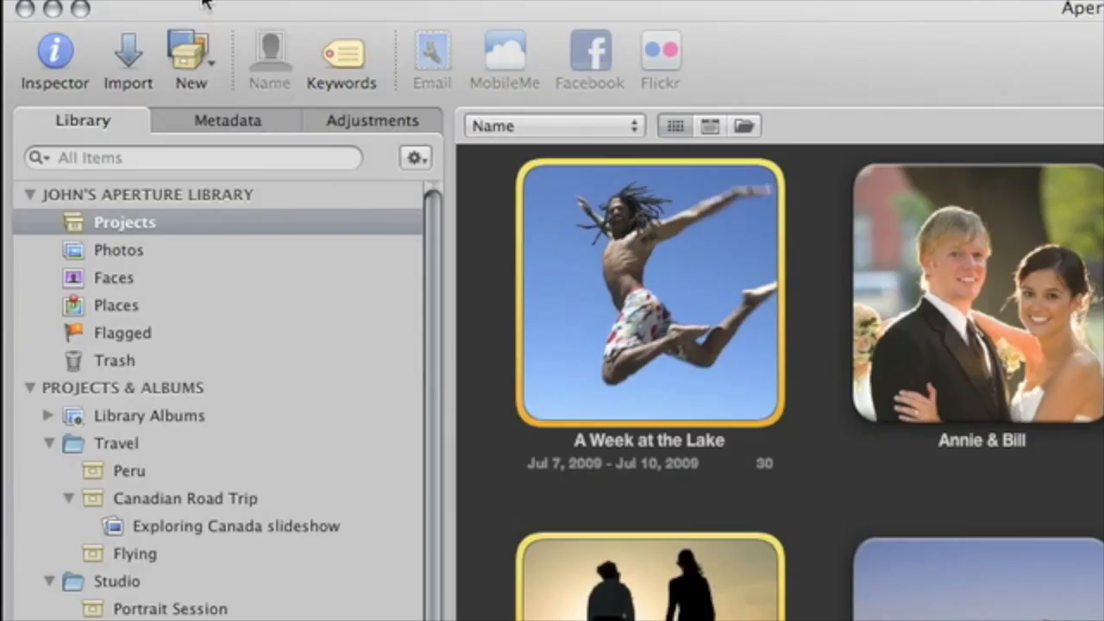
{"action": "left_click", "coordinate": [206, 4]}
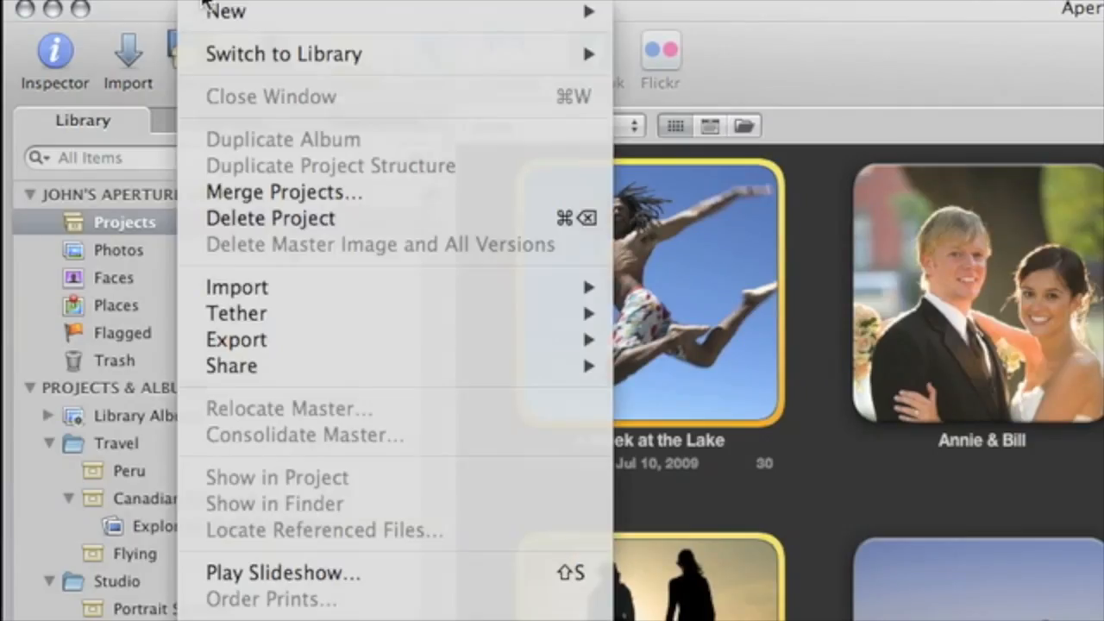
{"action": "mouse_move", "coordinate": [257, 341]}
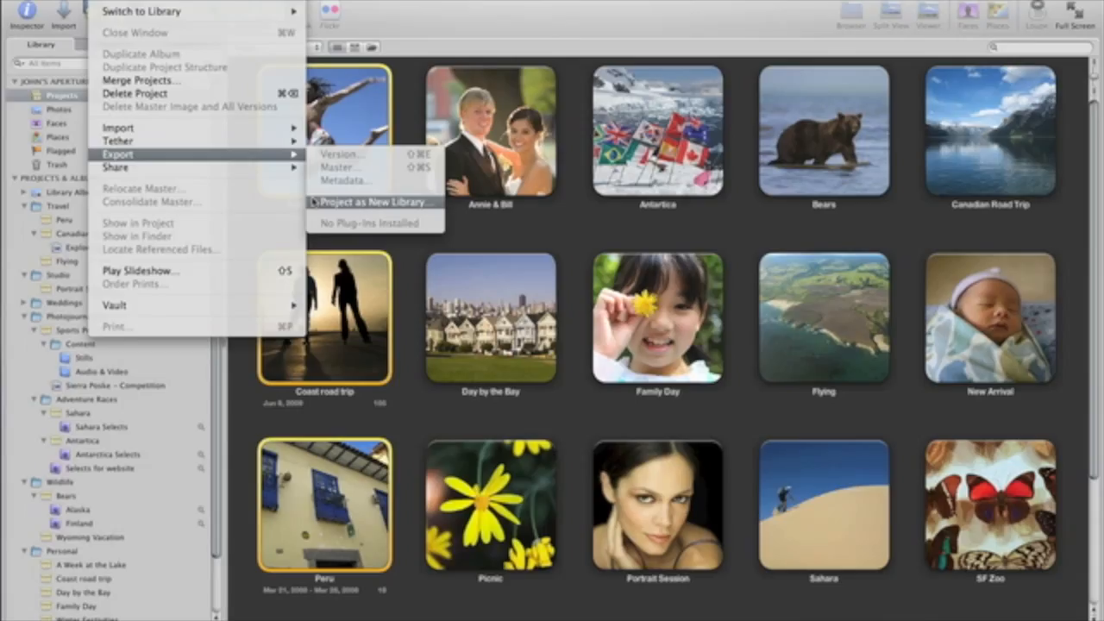
{"action": "left_click", "coordinate": [628, 431]}
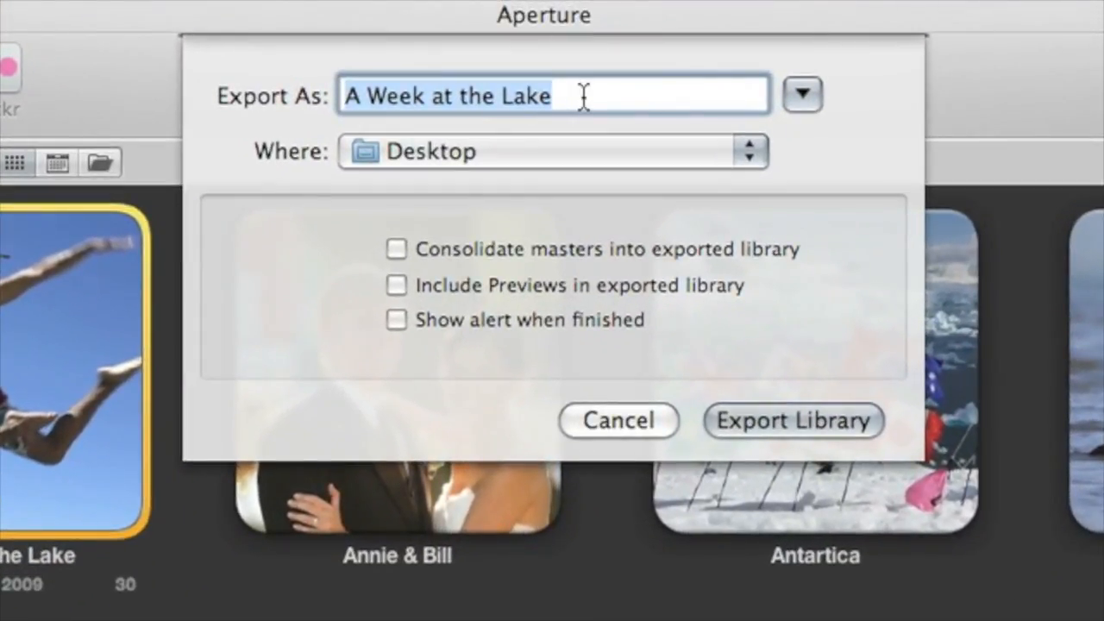
Name the exported library Travel Library, consolidate masters into it, and export it to the Desktop
{"action": "left_click_drag", "start_coordinate": [584, 96], "coordinate": [295, 97]}
{"action": "type", "text": "Travel Library"}
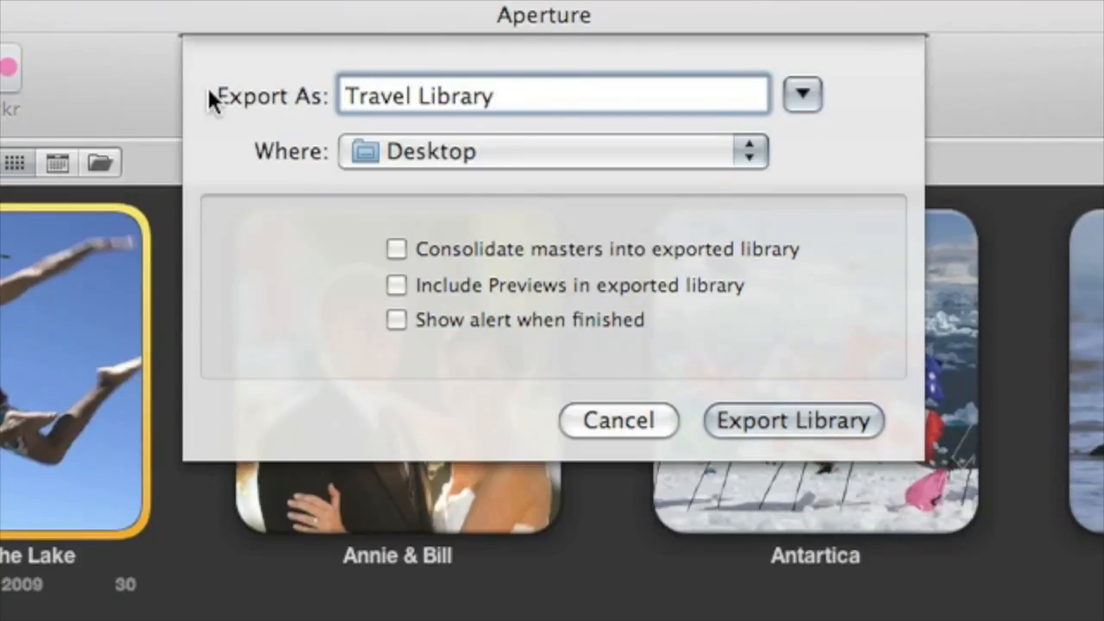
{"action": "left_click", "coordinate": [397, 249]}
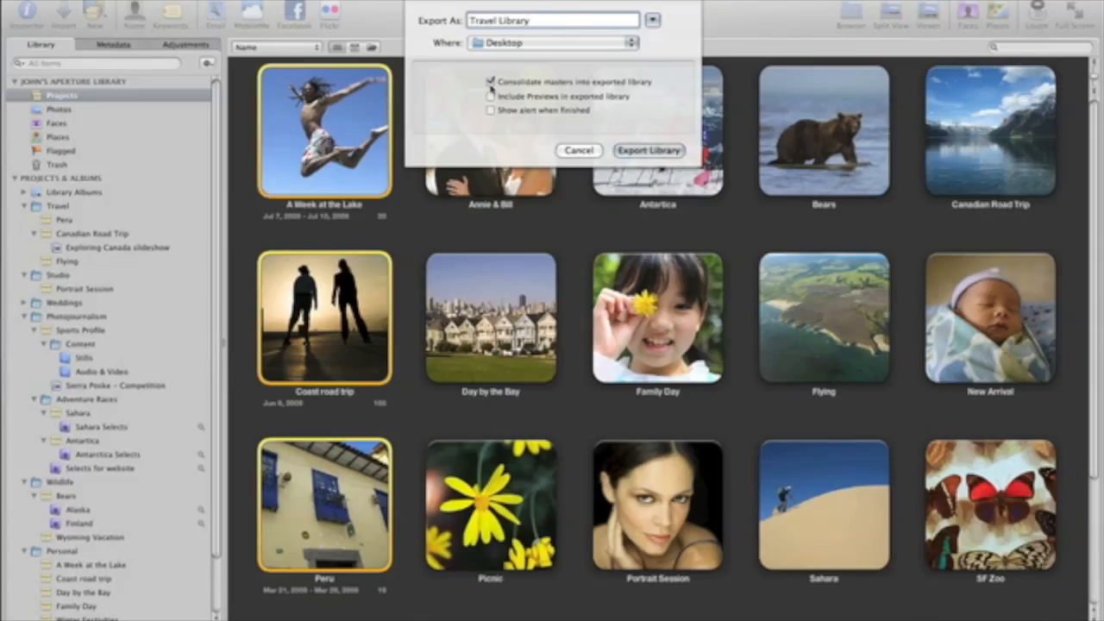
{"action": "left_click", "coordinate": [631, 152]}
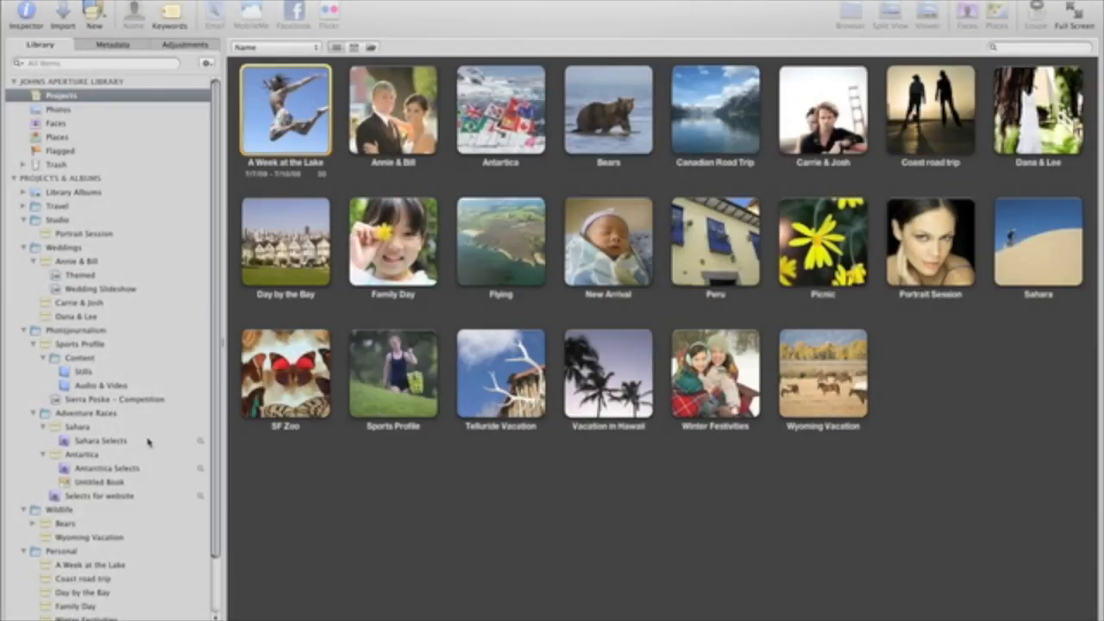
Open the smart settings of the Sahara Selects album and raise its minimum rating
{"action": "left_click", "coordinate": [148, 442]}
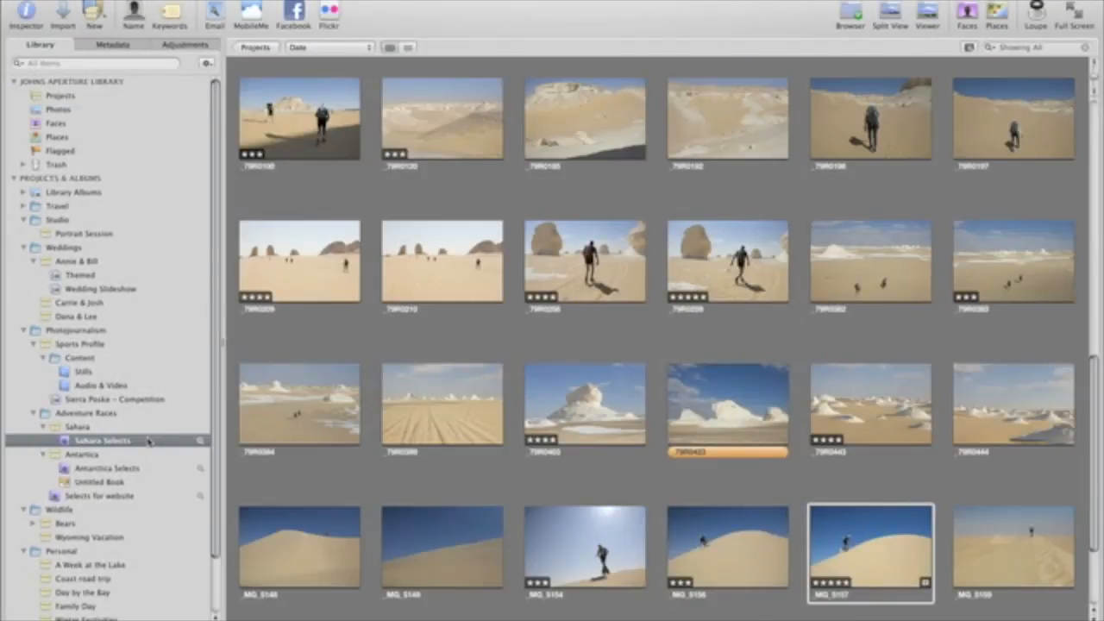
{"action": "left_click", "coordinate": [201, 441]}
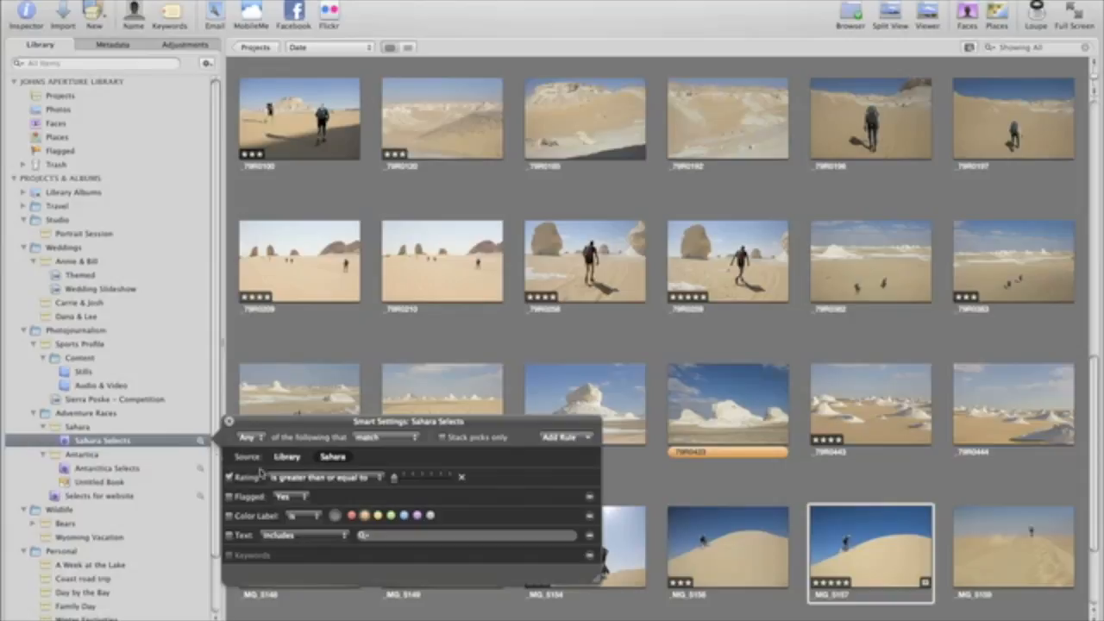
{"action": "left_click", "coordinate": [440, 479]}
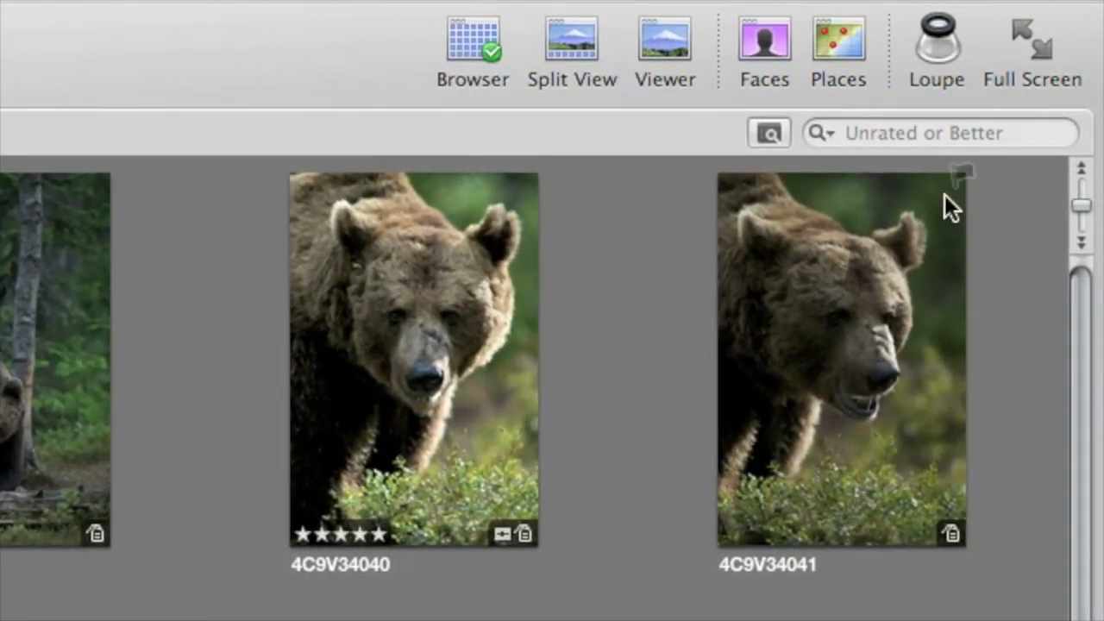
Search the Bears photos for Alaska, and replace that search with a filter for four stars or better
{"action": "left_click", "coordinate": [955, 129]}
{"action": "type", "text": "Alaska"}
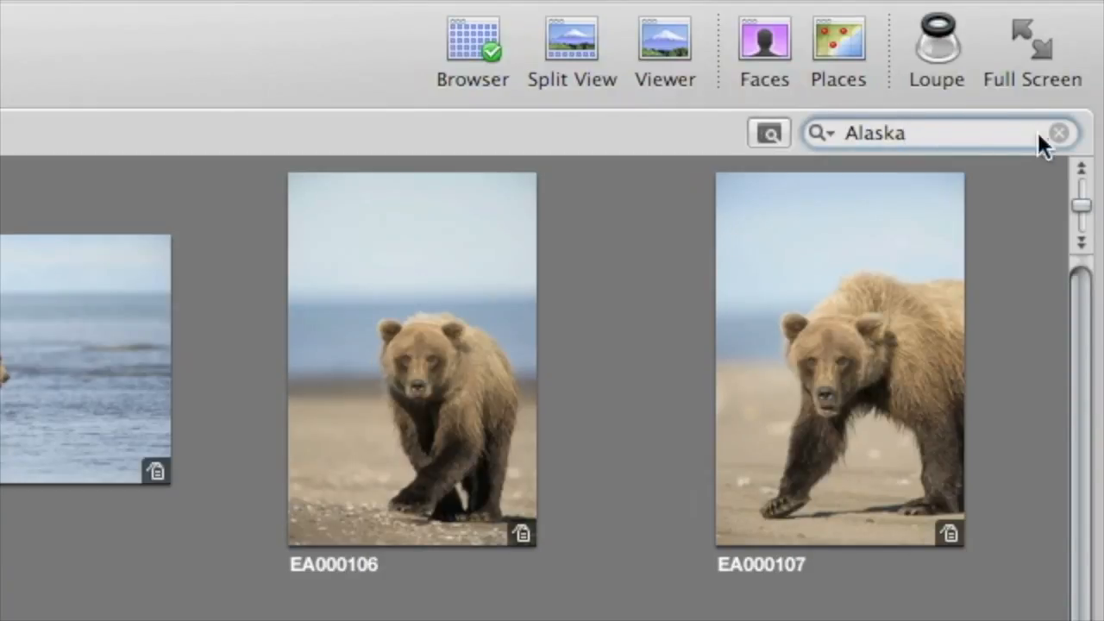
{"action": "left_click", "coordinate": [1060, 134]}
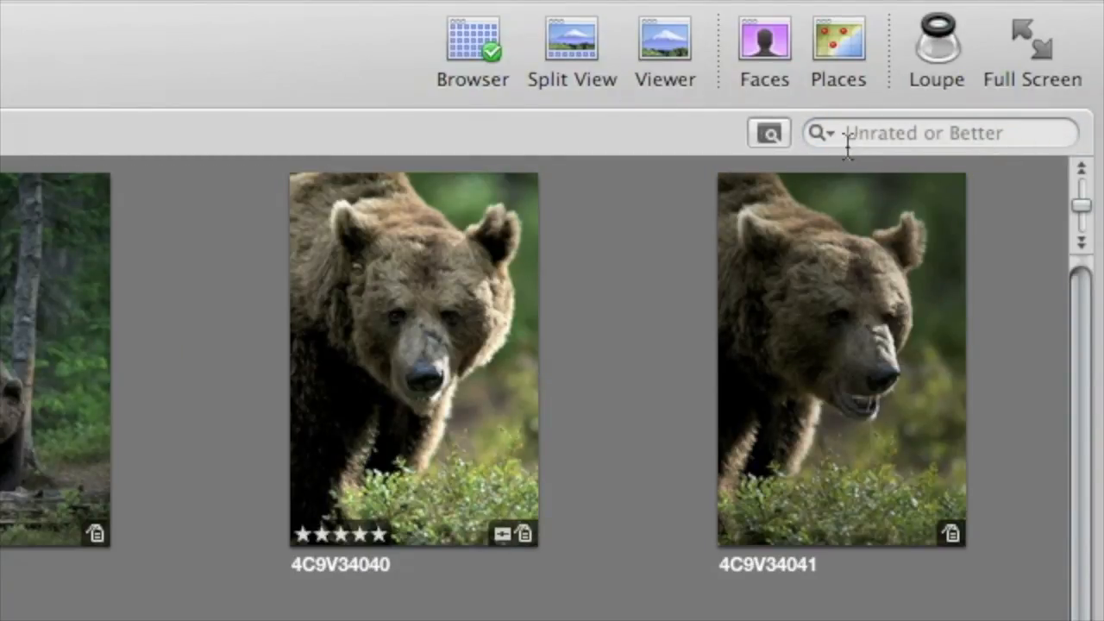
{"action": "left_click", "coordinate": [822, 134]}
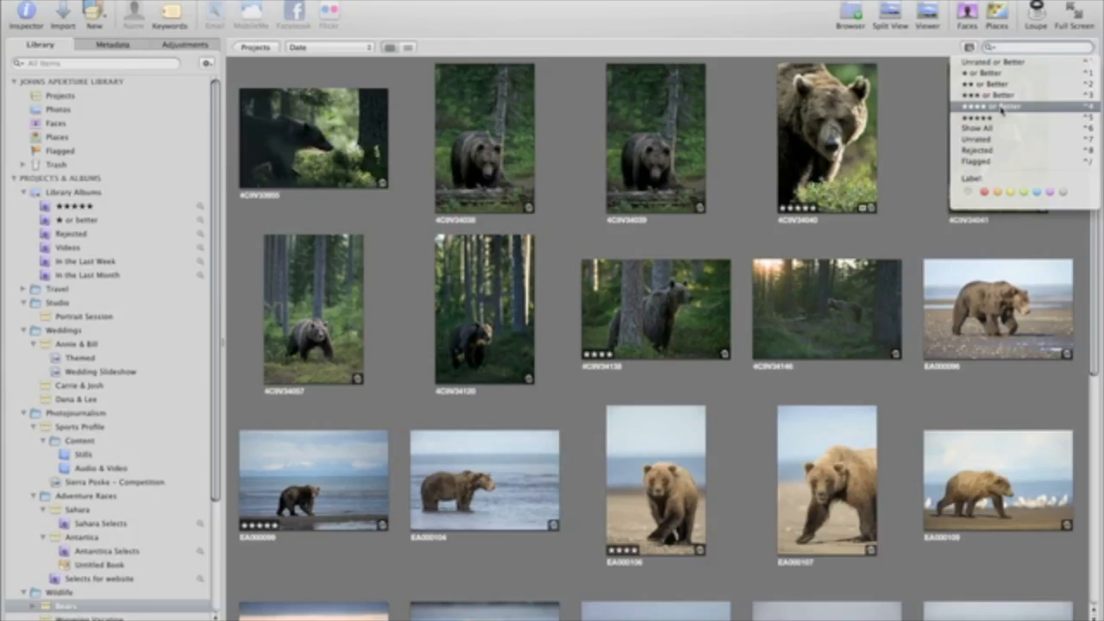
{"action": "left_click", "coordinate": [847, 280]}
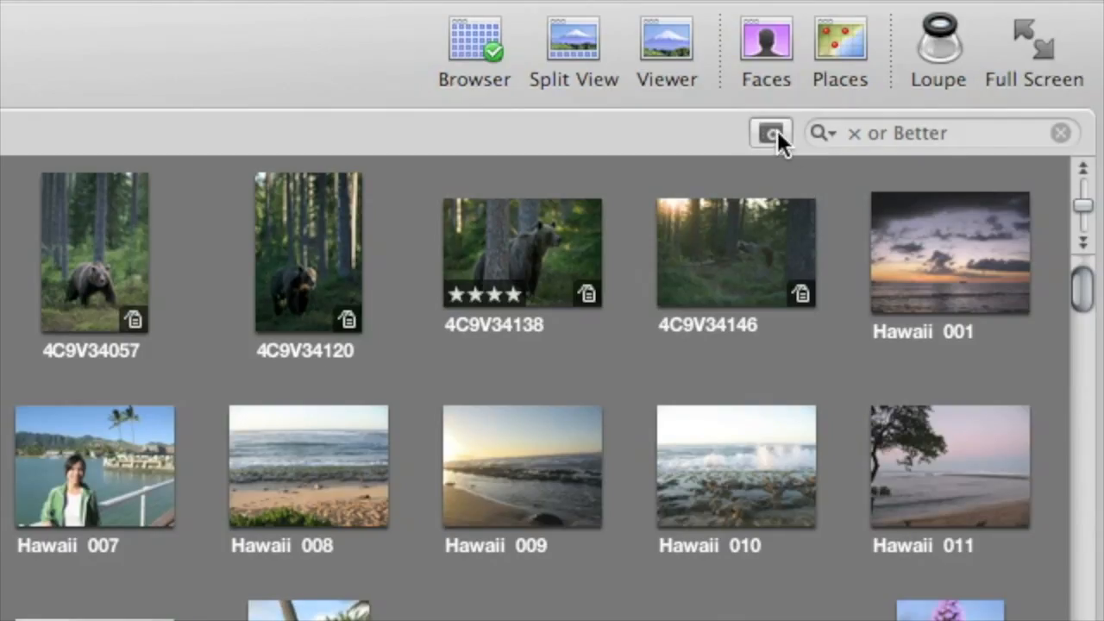
Filter all Photos by a rating of at least four stars and add an Adjustments rule for Black & White
{"action": "left_click", "coordinate": [773, 133]}
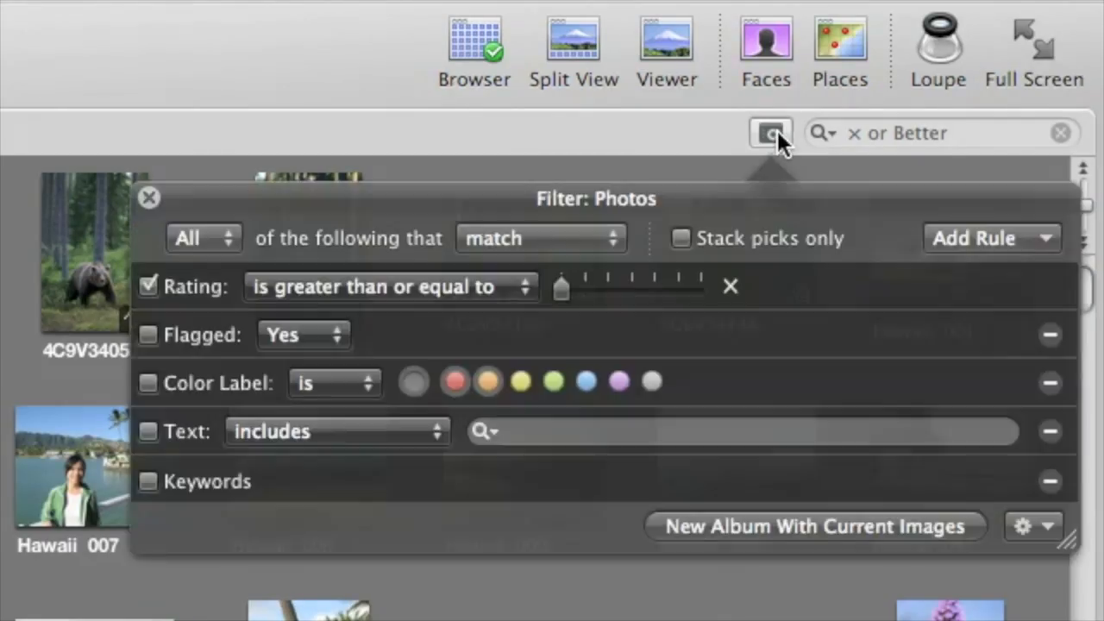
{"action": "left_click", "coordinate": [1026, 239]}
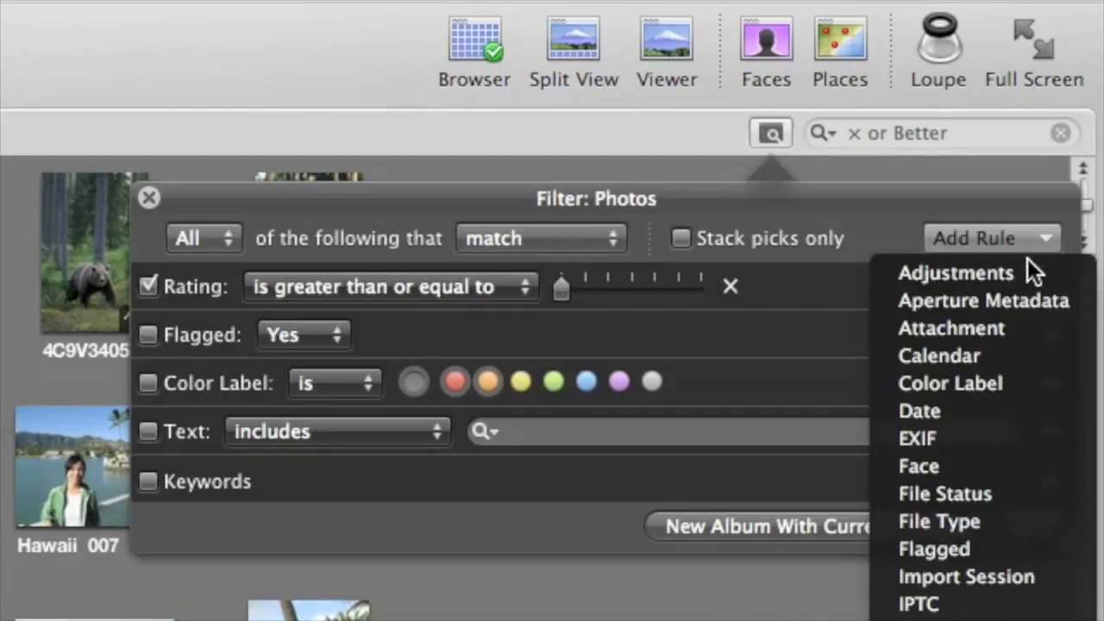
{"action": "left_click", "coordinate": [1027, 263]}
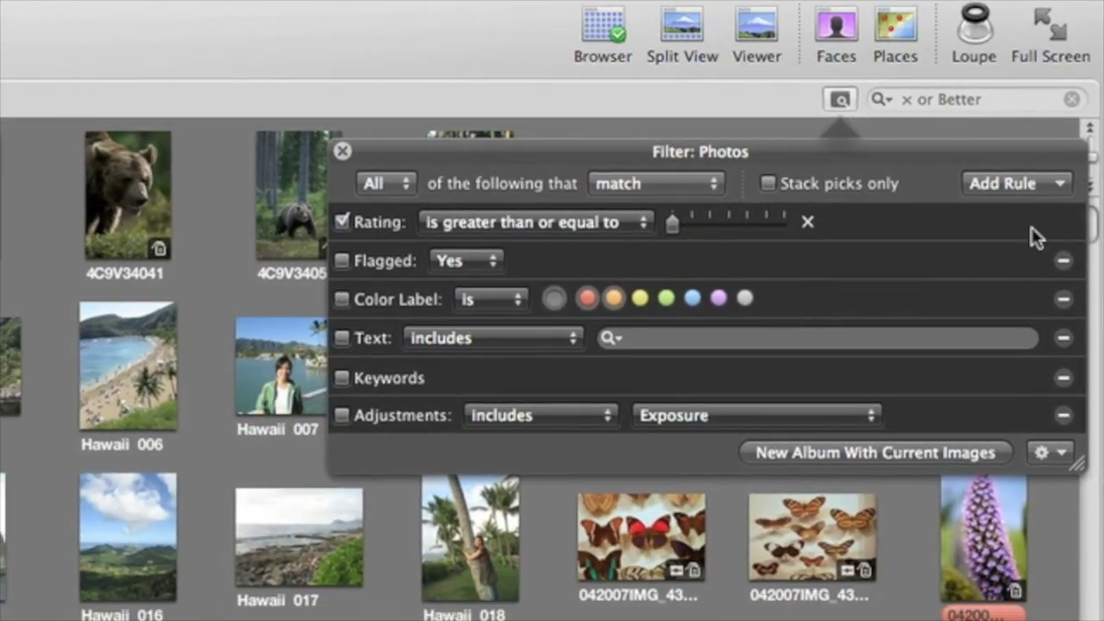
{"action": "left_click", "coordinate": [768, 224]}
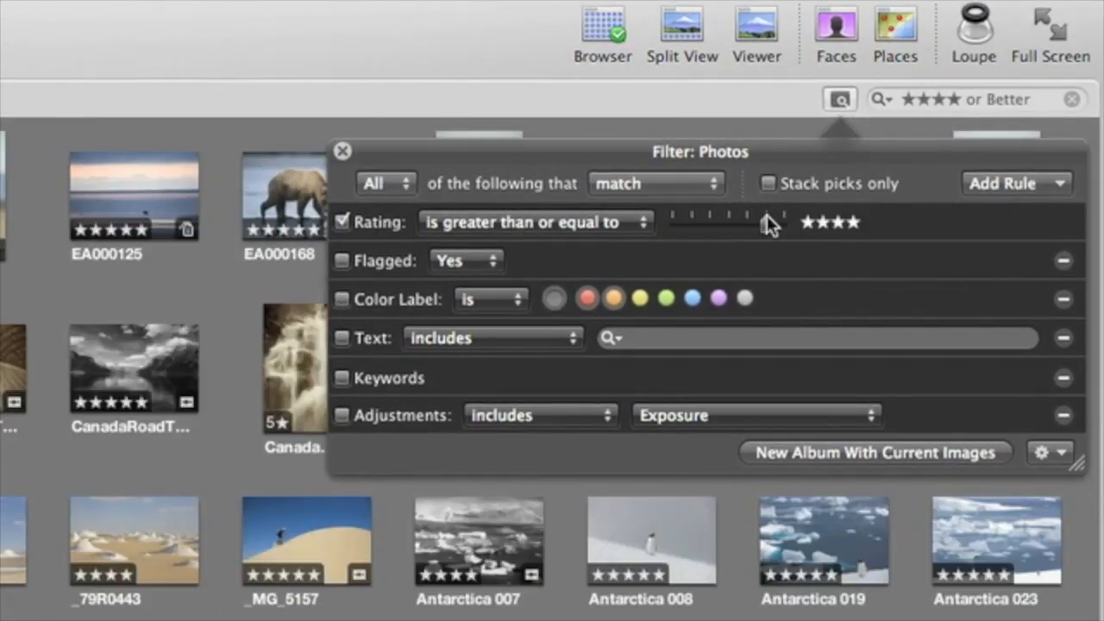
{"action": "left_click", "coordinate": [819, 429]}
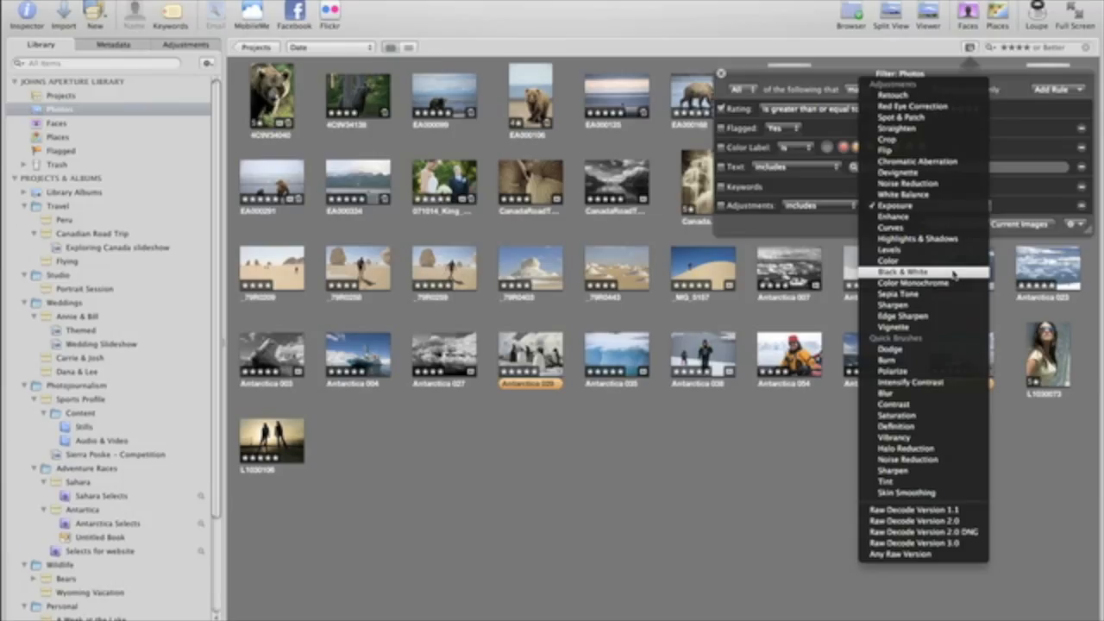
{"action": "left_click", "coordinate": [811, 555]}
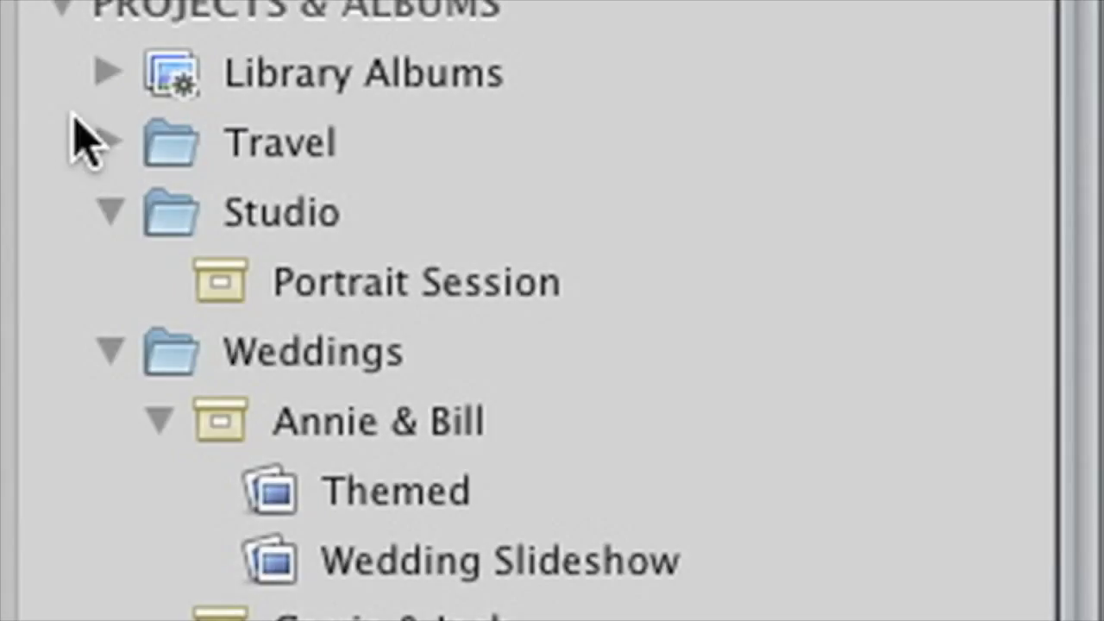
Expand the Library Albums and show the Videos smart album
{"action": "left_click", "coordinate": [109, 72]}
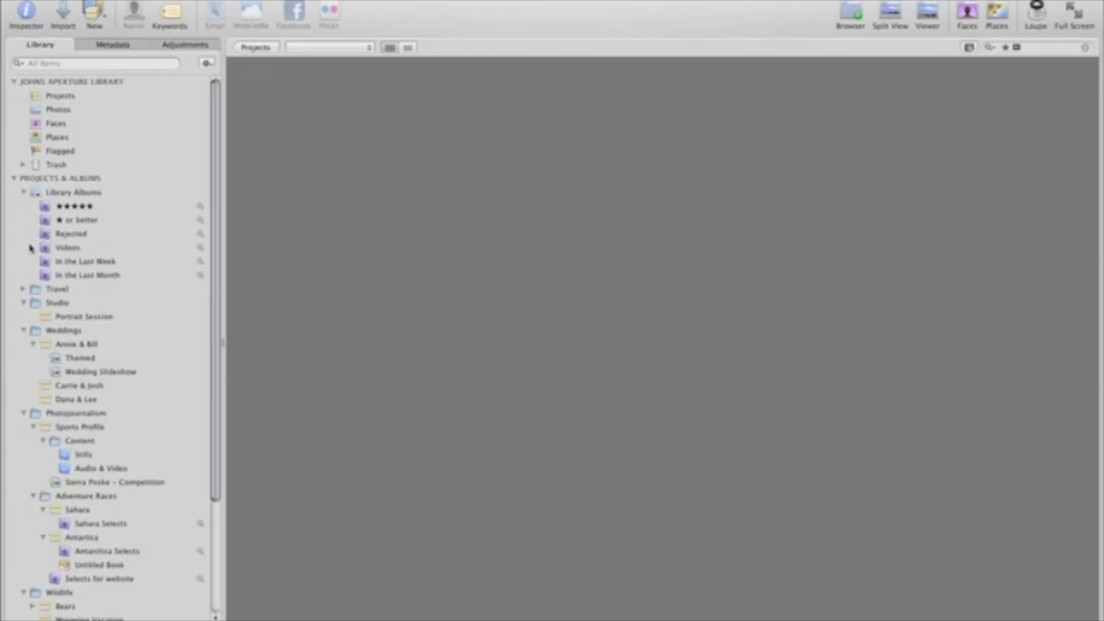
{"action": "left_click", "coordinate": [31, 249]}
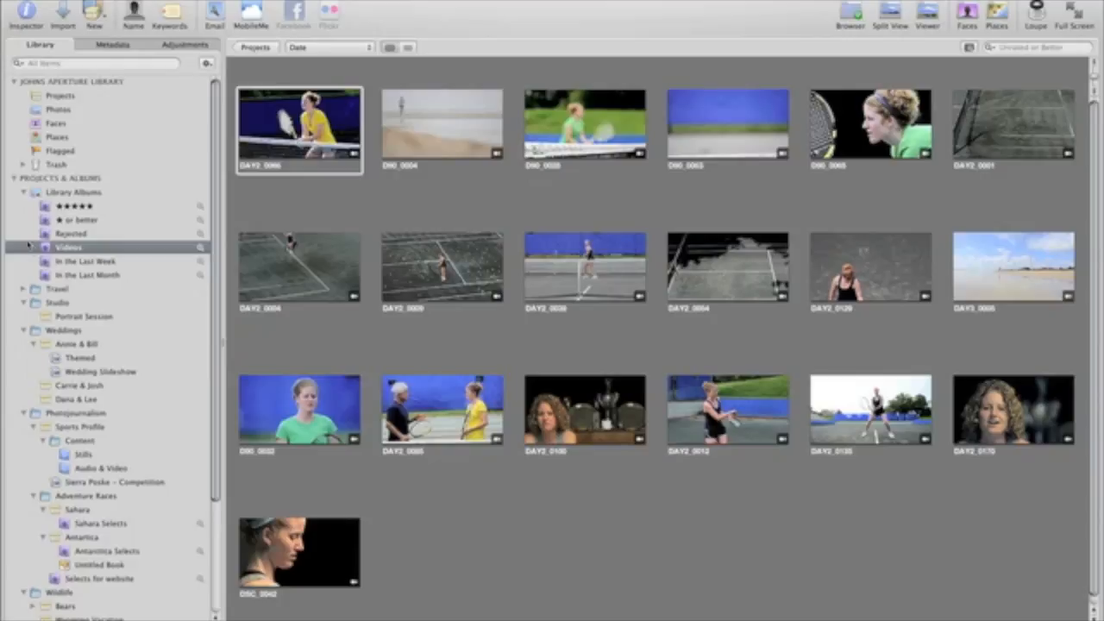
Show the five-star smart album and create a new album named My Best Images from its filtered photos
{"action": "left_click", "coordinate": [27, 221]}
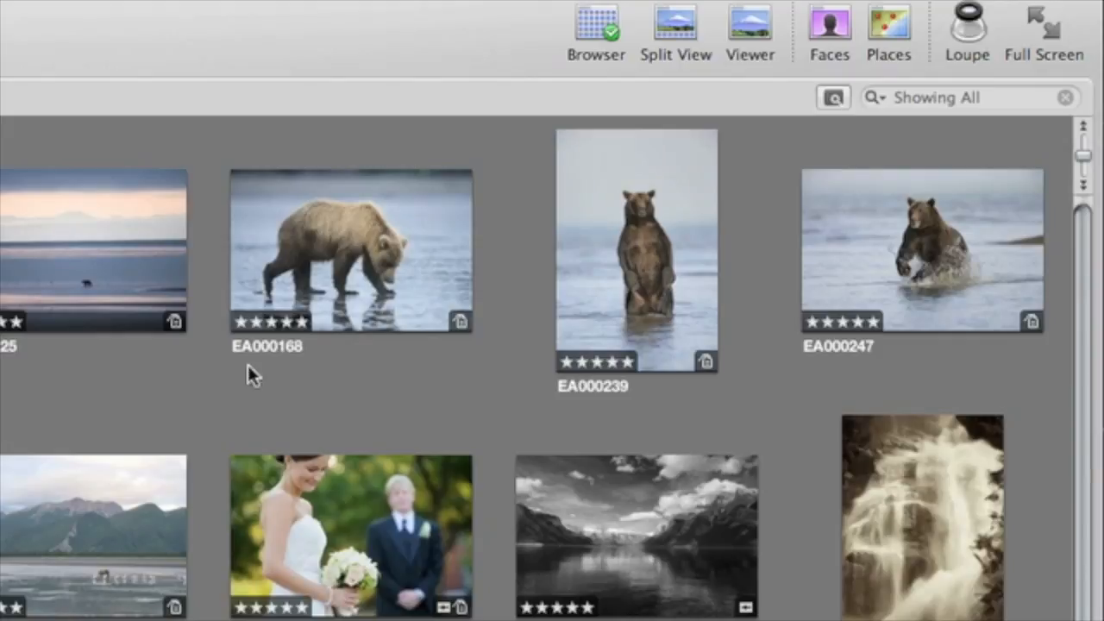
{"action": "left_click", "coordinate": [829, 97]}
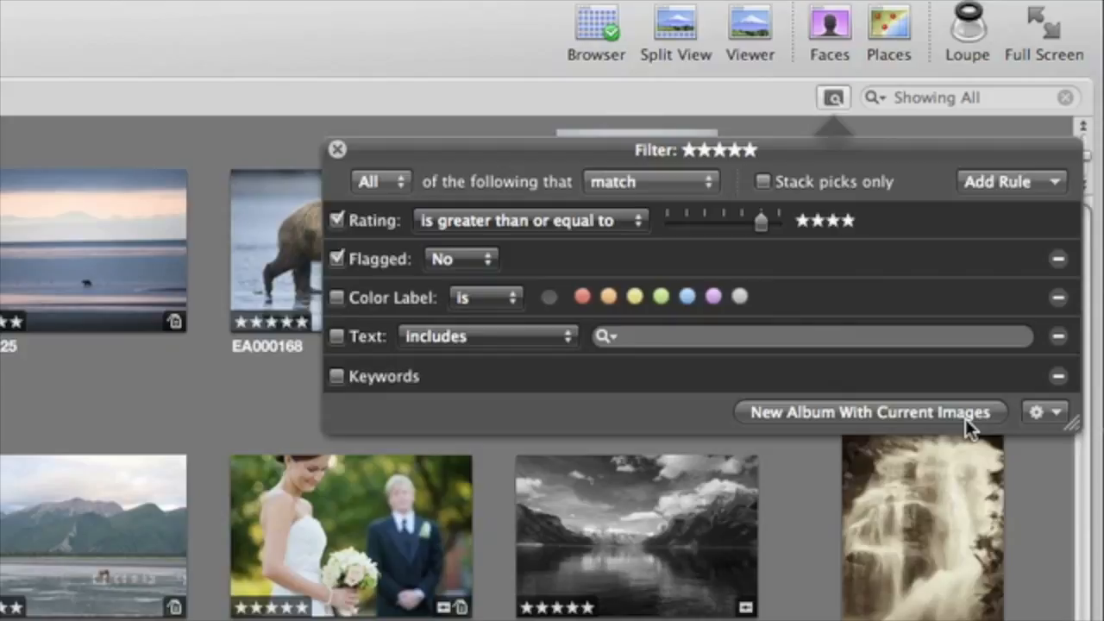
{"action": "left_click", "coordinate": [1054, 414]}
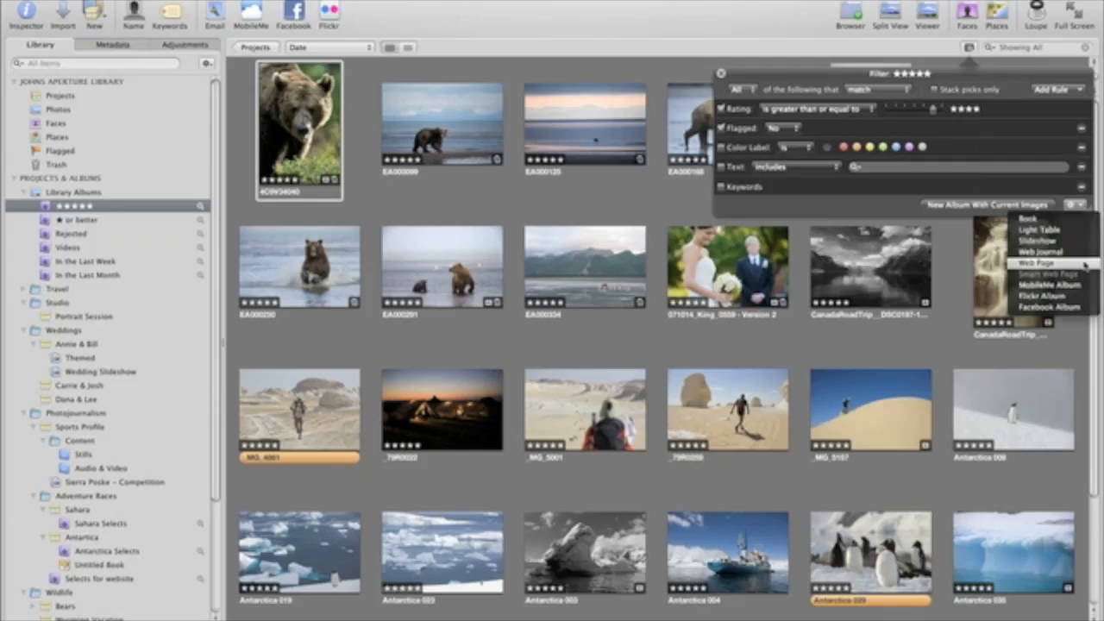
{"action": "left_click", "coordinate": [1014, 310]}
{"action": "type", "text": "My Best Images"}
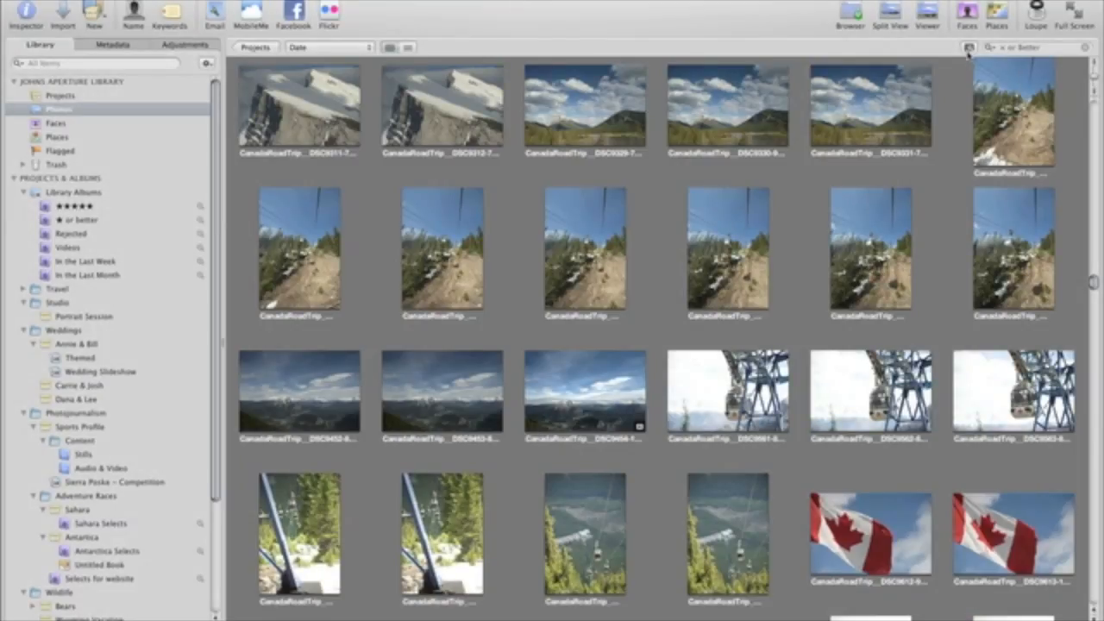
Filter all Photos by text that includes wedding and raise the filter's minimum rating
{"action": "left_click", "coordinate": [968, 47]}
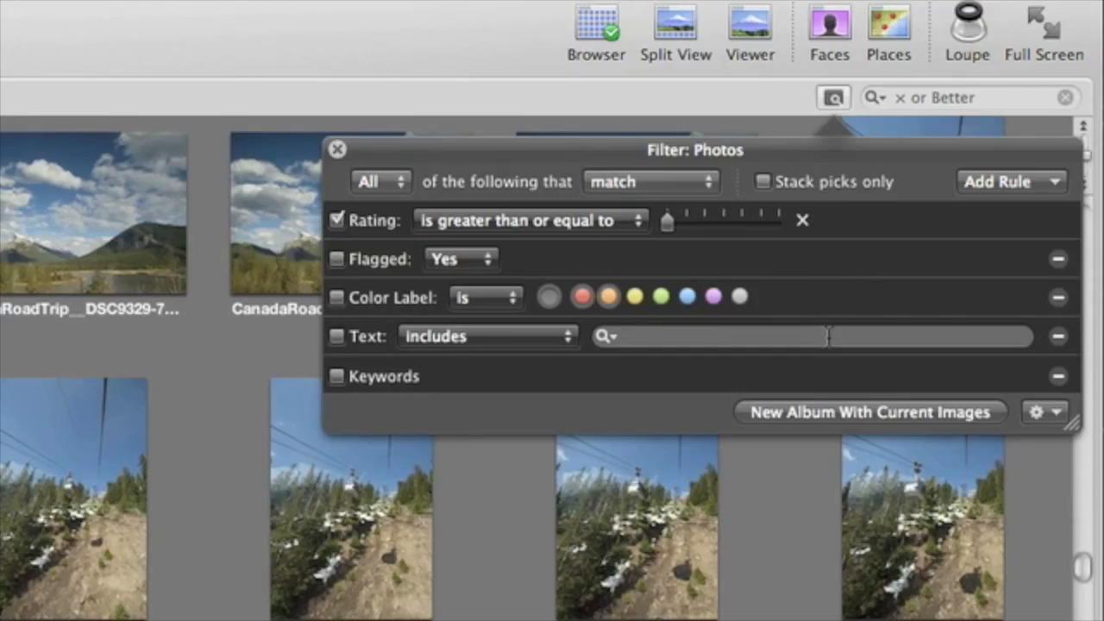
{"action": "left_click", "coordinate": [968, 167]}
{"action": "type", "text": "wedding"}
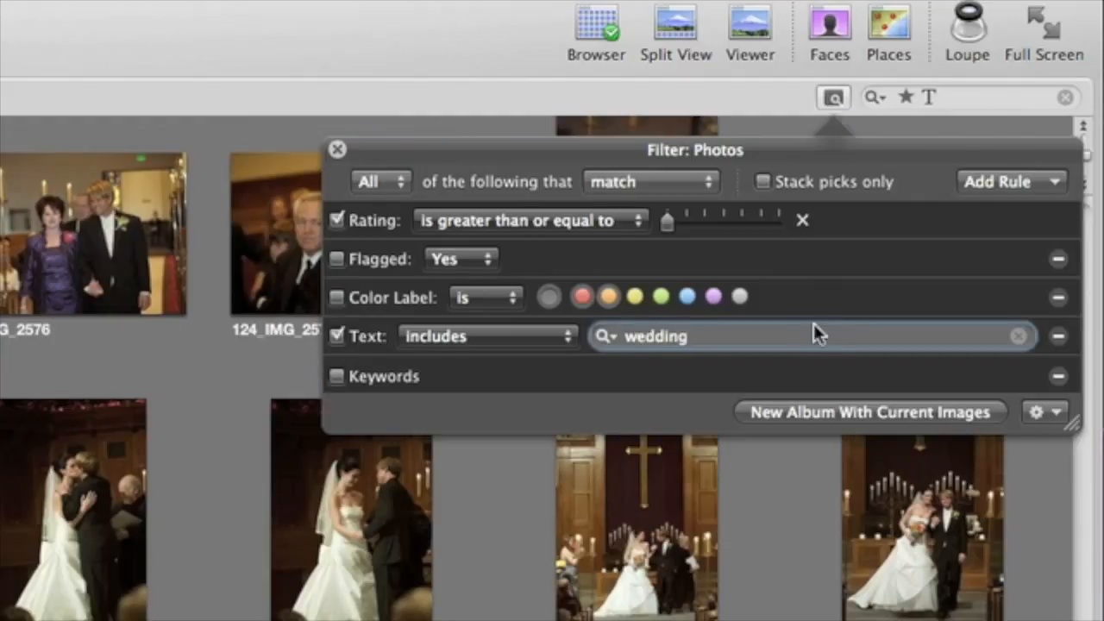
{"action": "left_click", "coordinate": [707, 223]}
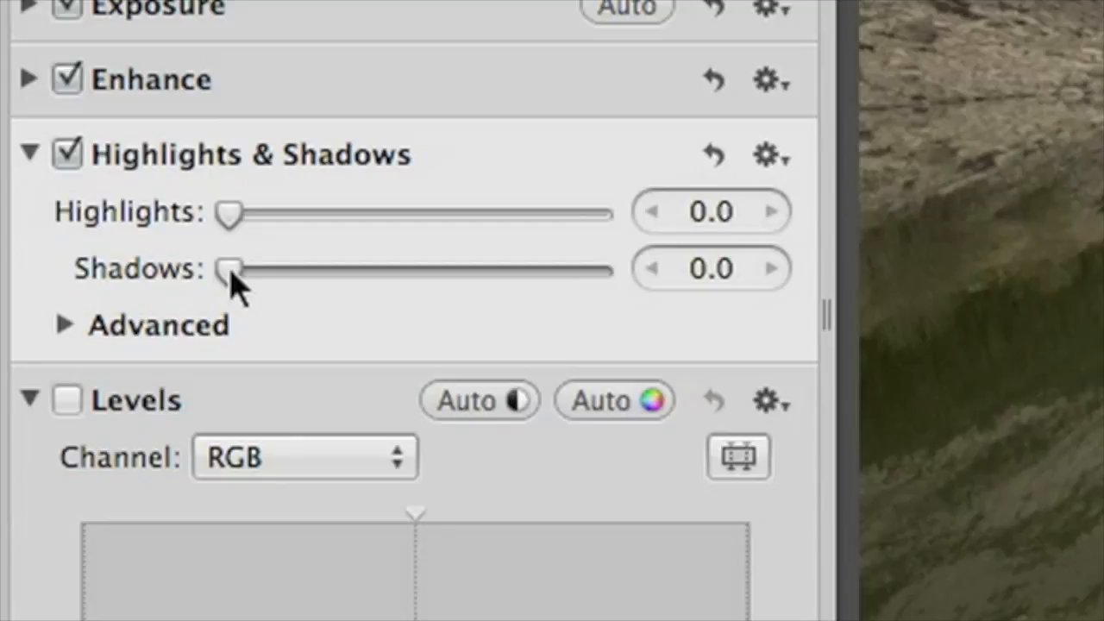
Set the lake photo's Shadows to 25.86 and Highlights to 58.97, and raise its Exposure Recovery to 1.32
{"action": "left_click_drag", "start_coordinate": [234, 285], "coordinate": [264, 291]}
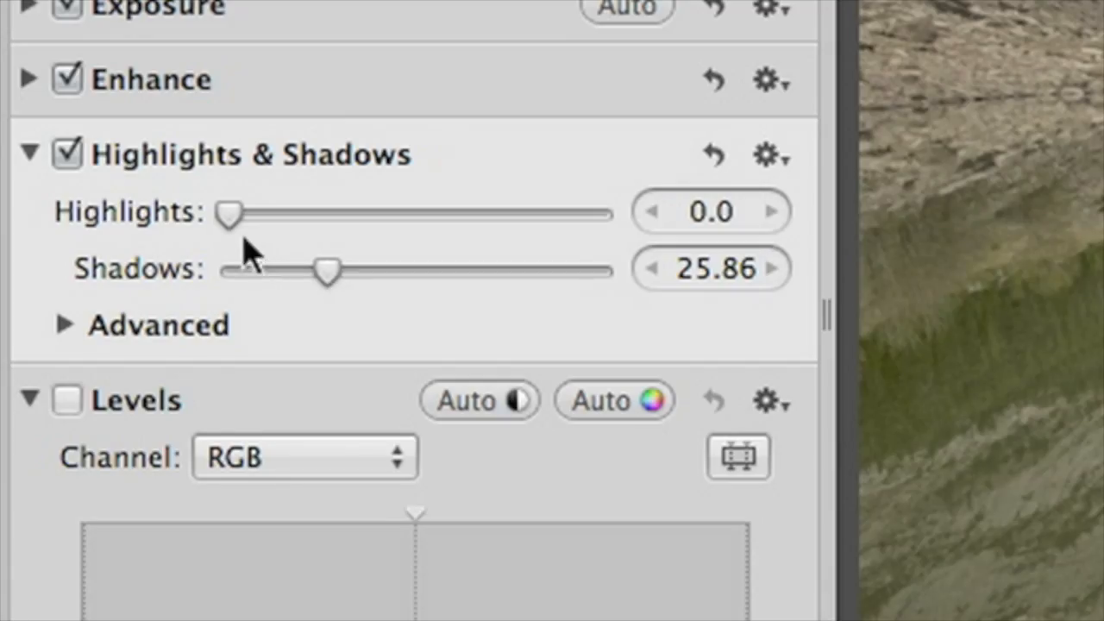
{"action": "left_click_drag", "start_coordinate": [228, 218], "coordinate": [414, 228]}
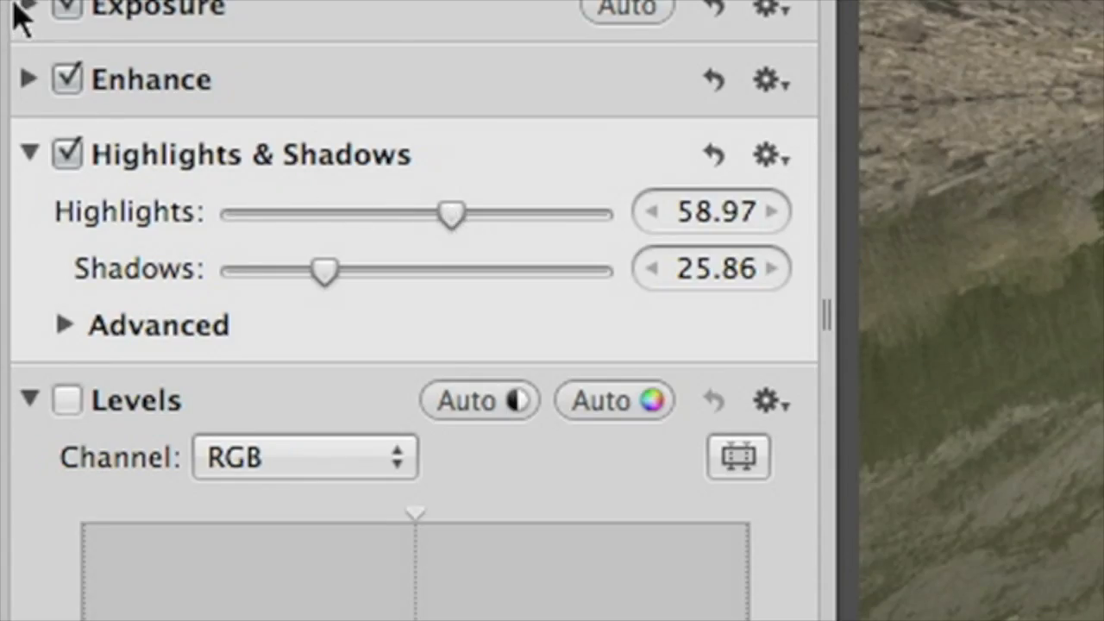
{"action": "left_click", "coordinate": [17, 7]}
{"action": "left_click_drag", "start_coordinate": [219, 116], "coordinate": [306, 122]}
{"action": "left_click_drag", "start_coordinate": [306, 122], "coordinate": [349, 122]}
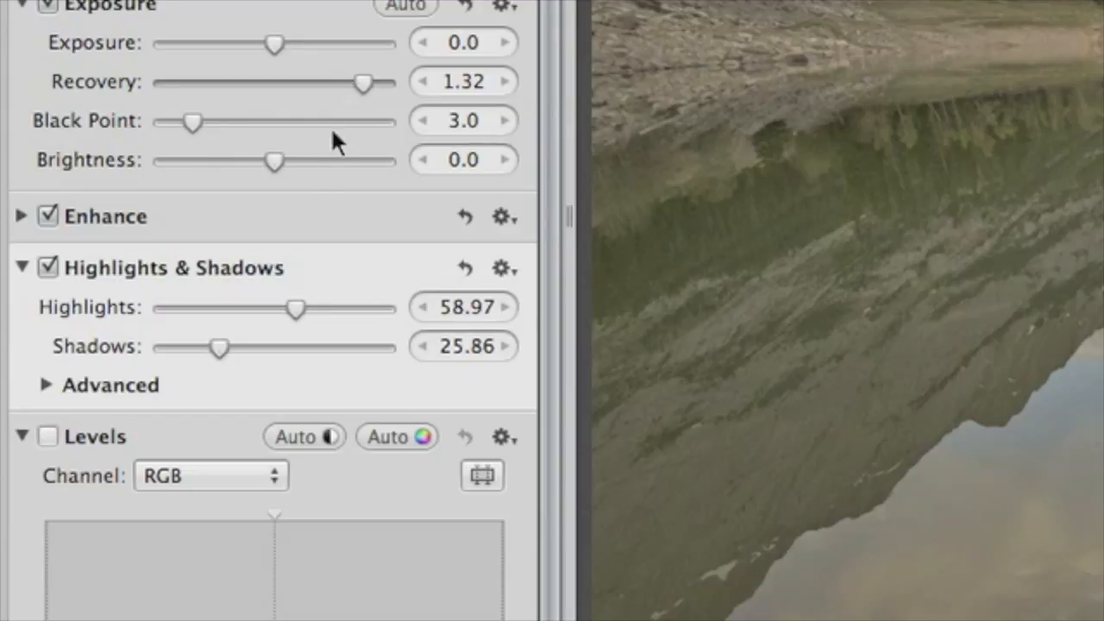
Set the advanced Color Correction to 60.61, Mid Contrast to 20.2 and Low Tonal Width to 26.77, and raise Highlights to 70.38
{"action": "left_click", "coordinate": [45, 385]}
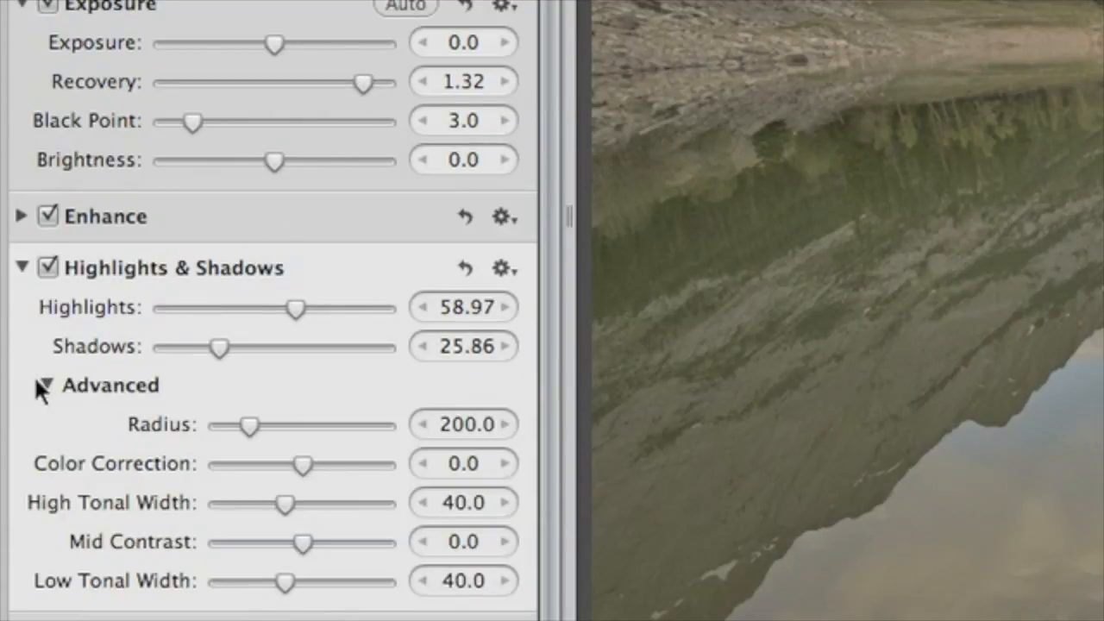
{"action": "left_click_drag", "start_coordinate": [300, 466], "coordinate": [356, 470]}
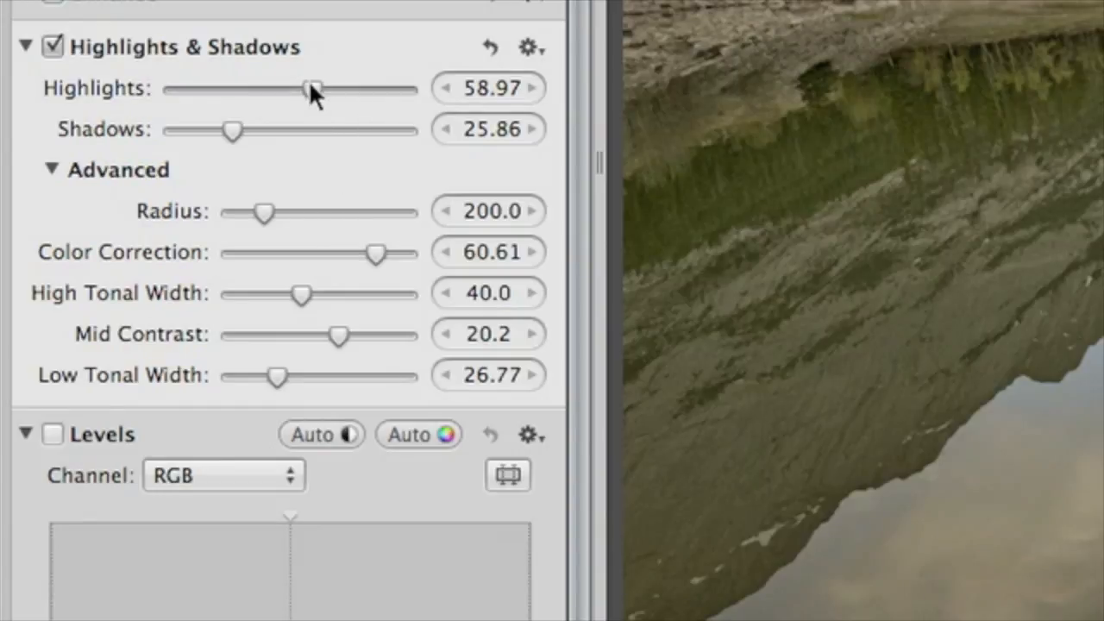
{"action": "left_click_drag", "start_coordinate": [309, 88], "coordinate": [341, 89]}
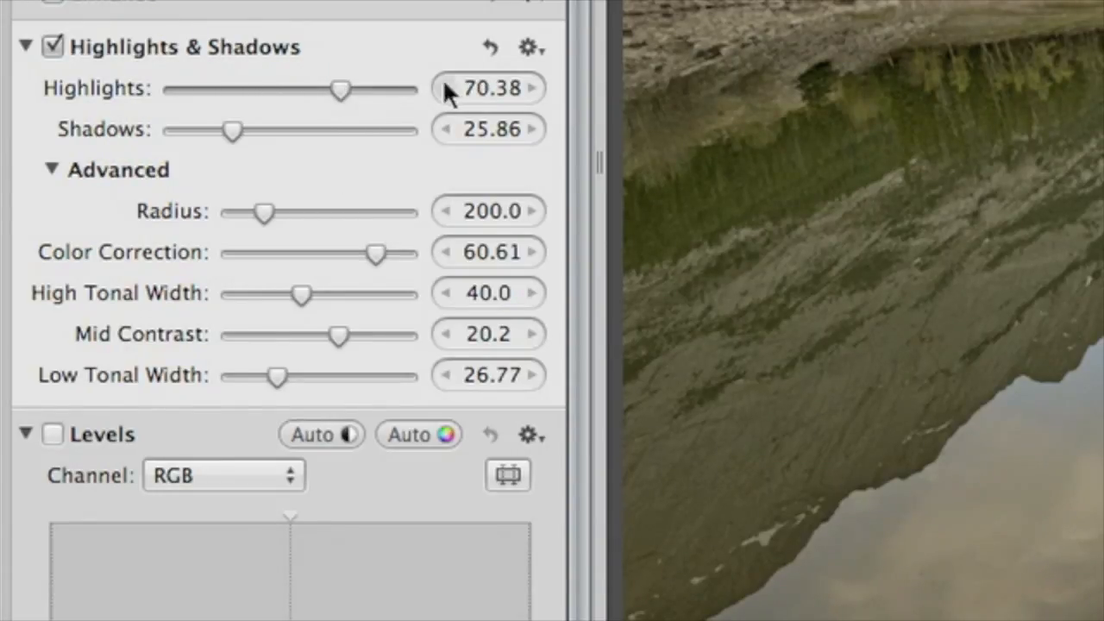
Brush the Highlights & Shadows adjustment into the sky of the lake photo and raise its Highlights to the end of the range
{"action": "left_click", "coordinate": [528, 49]}
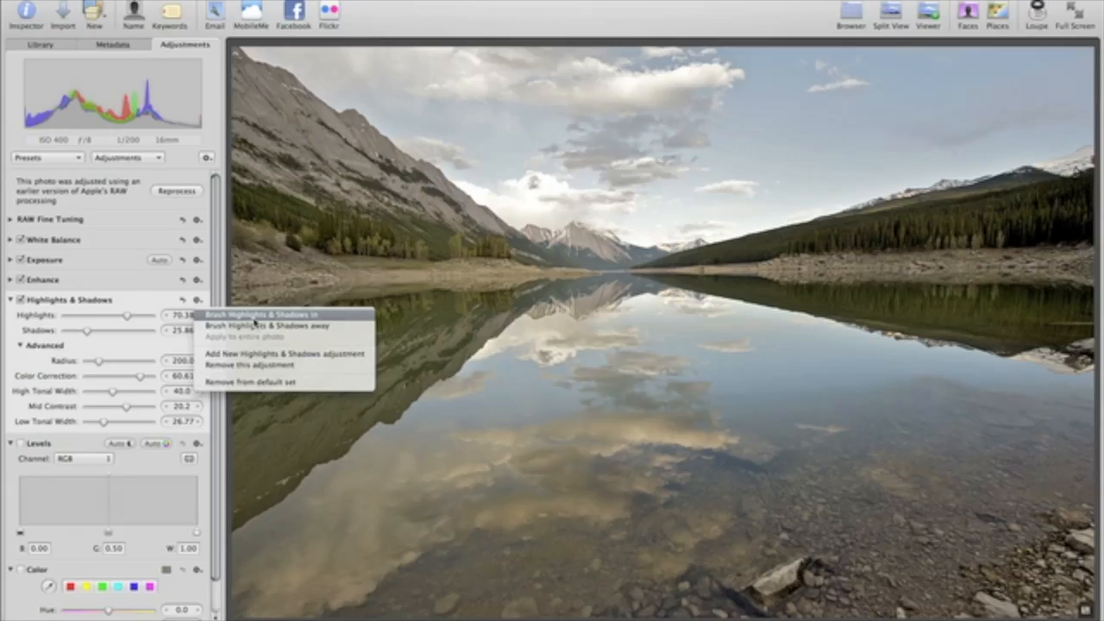
{"action": "left_click", "coordinate": [681, 93]}
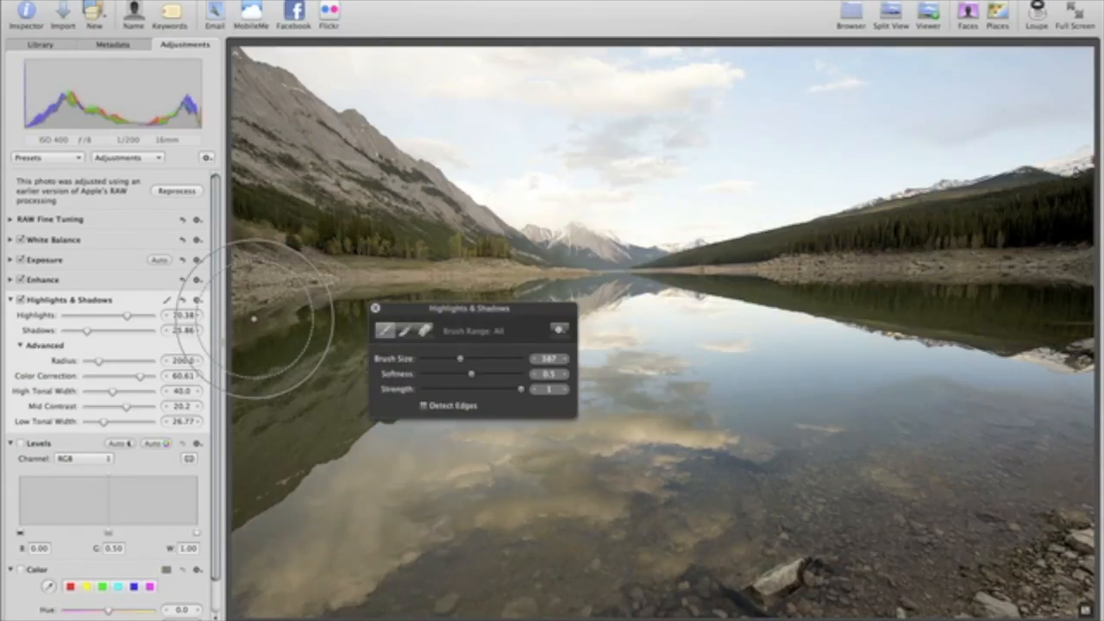
{"action": "mouse_move", "coordinate": [352, 62]}
{"action": "left_mouse_down"}
{"action": "mouse_move", "coordinate": [627, 180]}
{"action": "mouse_move", "coordinate": [765, 151]}
{"action": "mouse_move", "coordinate": [948, 134]}
{"action": "mouse_move", "coordinate": [1075, 76]}
{"action": "mouse_move", "coordinate": [686, 66]}
{"action": "mouse_move", "coordinate": [353, 76]}
{"action": "mouse_move", "coordinate": [520, 185]}
{"action": "mouse_move", "coordinate": [628, 207]}
{"action": "mouse_move", "coordinate": [744, 200]}
{"action": "mouse_move", "coordinate": [858, 158]}
{"action": "left_mouse_up"}
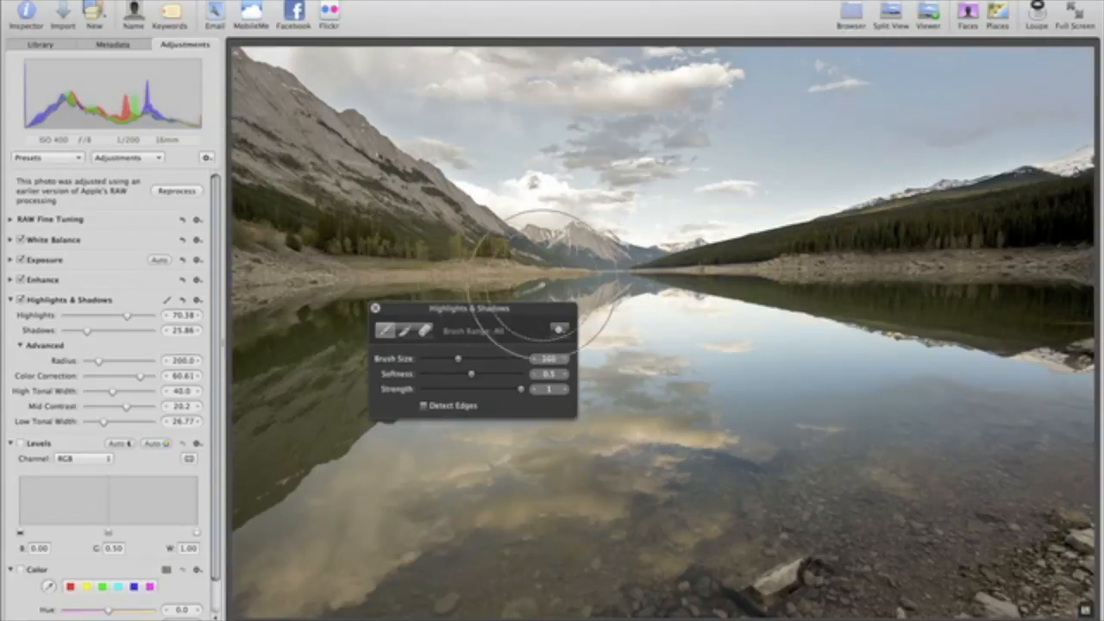
{"action": "left_click", "coordinate": [375, 308]}
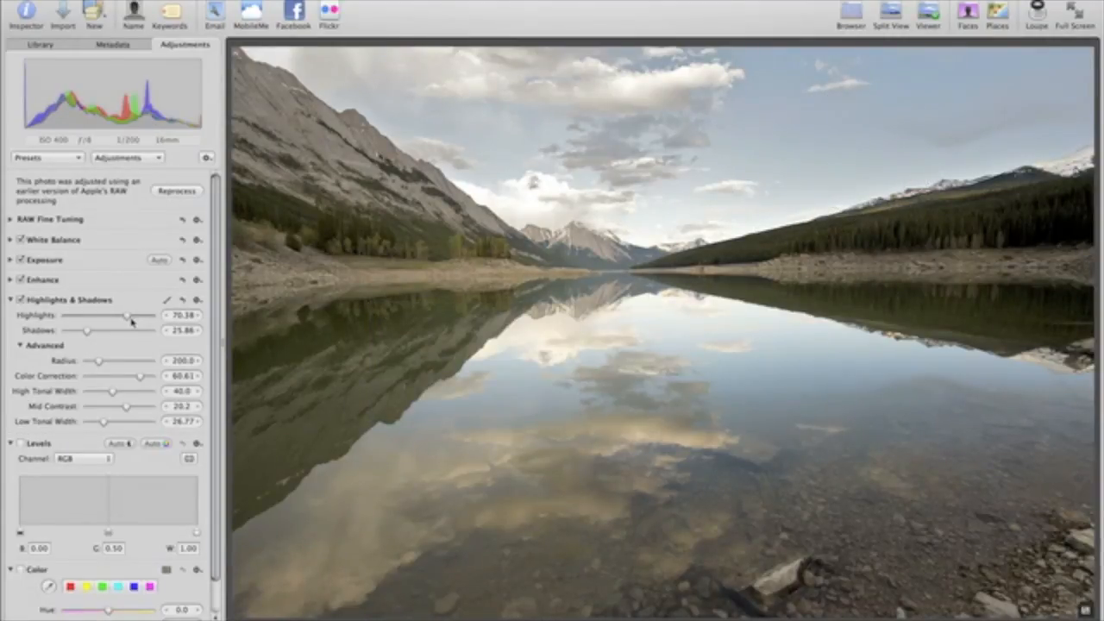
{"action": "left_click_drag", "start_coordinate": [128, 318], "coordinate": [155, 317]}
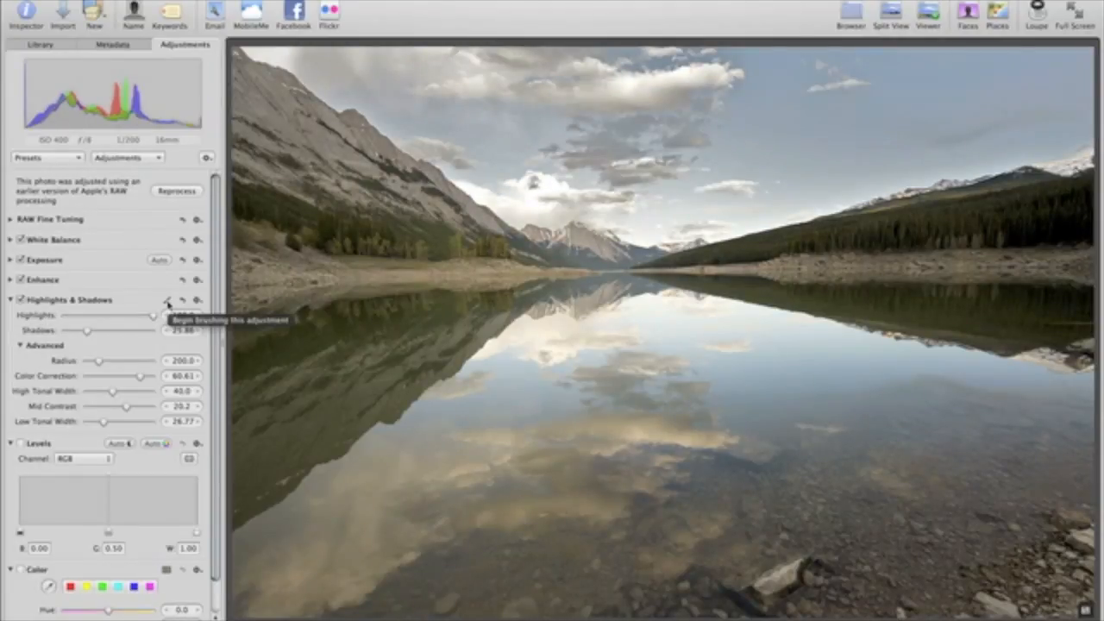
{"action": "left_click", "coordinate": [167, 300]}
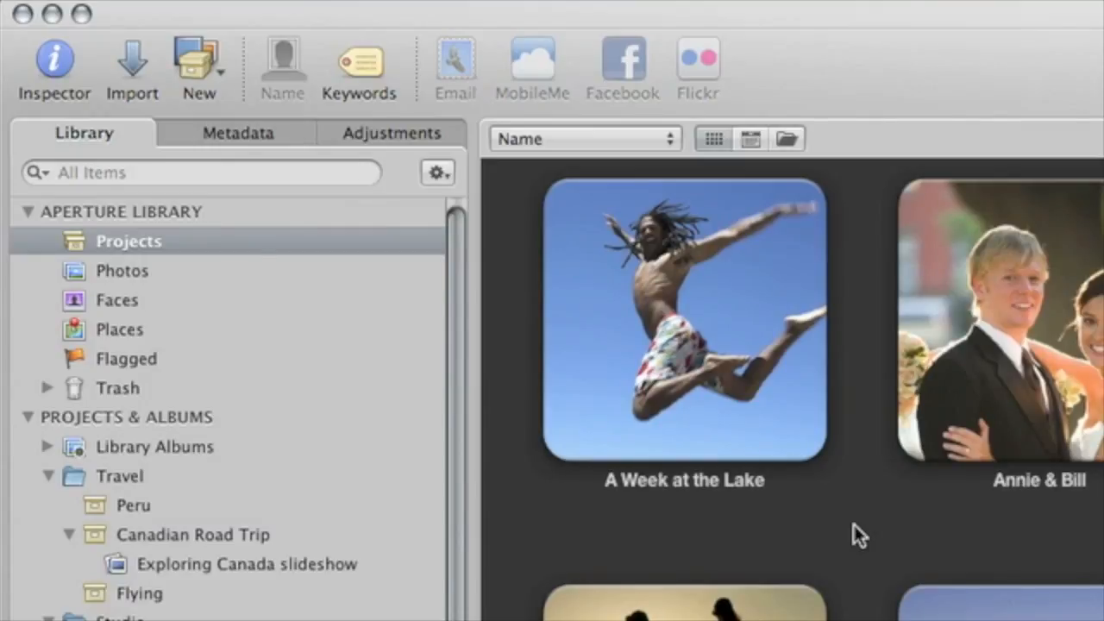
Open the Shoot Day 03 folder of Location Shoot Import for importing and enlarge the photo thumbnails slightly
{"action": "left_click", "coordinate": [134, 77]}
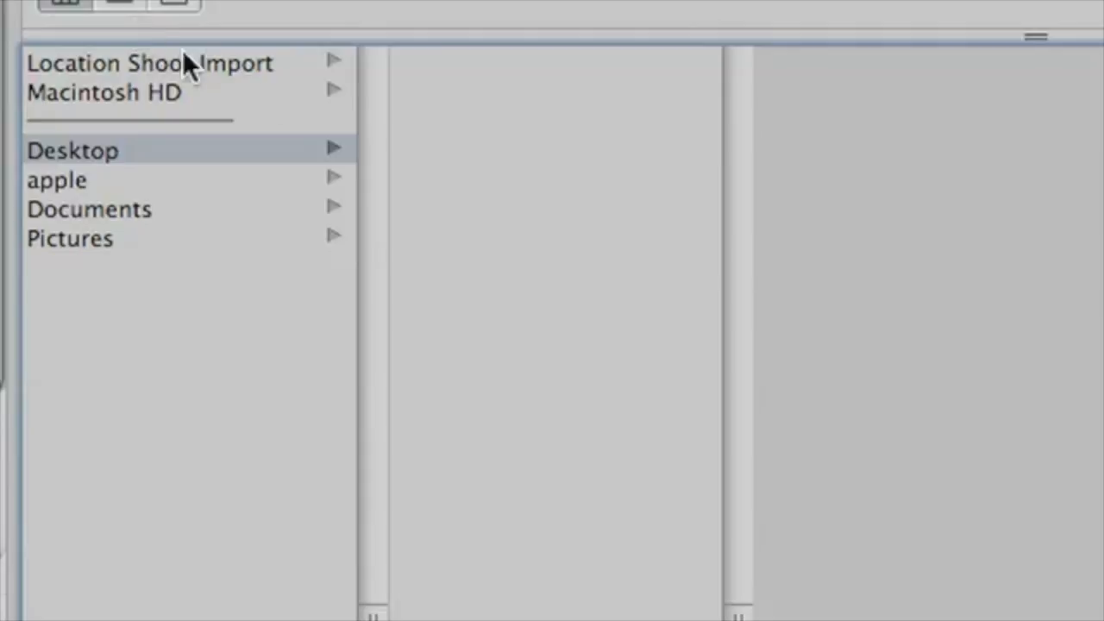
{"action": "left_click", "coordinate": [295, 63]}
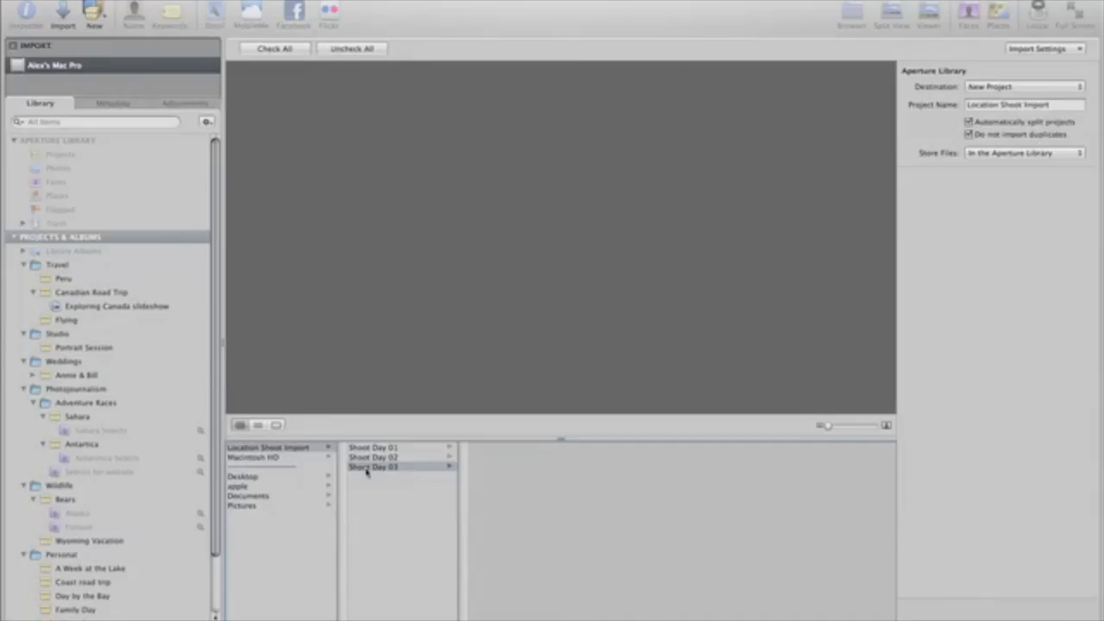
{"action": "left_click", "coordinate": [440, 123]}
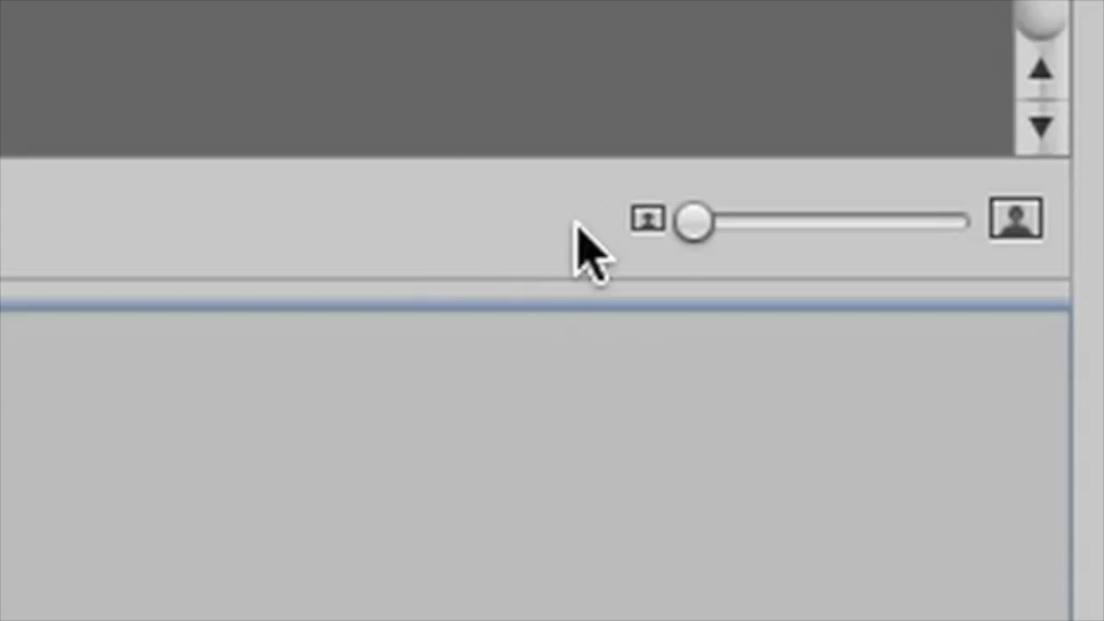
{"action": "left_click_drag", "start_coordinate": [826, 426], "coordinate": [835, 428]}
{"action": "left_click_drag", "start_coordinate": [890, 131], "coordinate": [881, 191]}
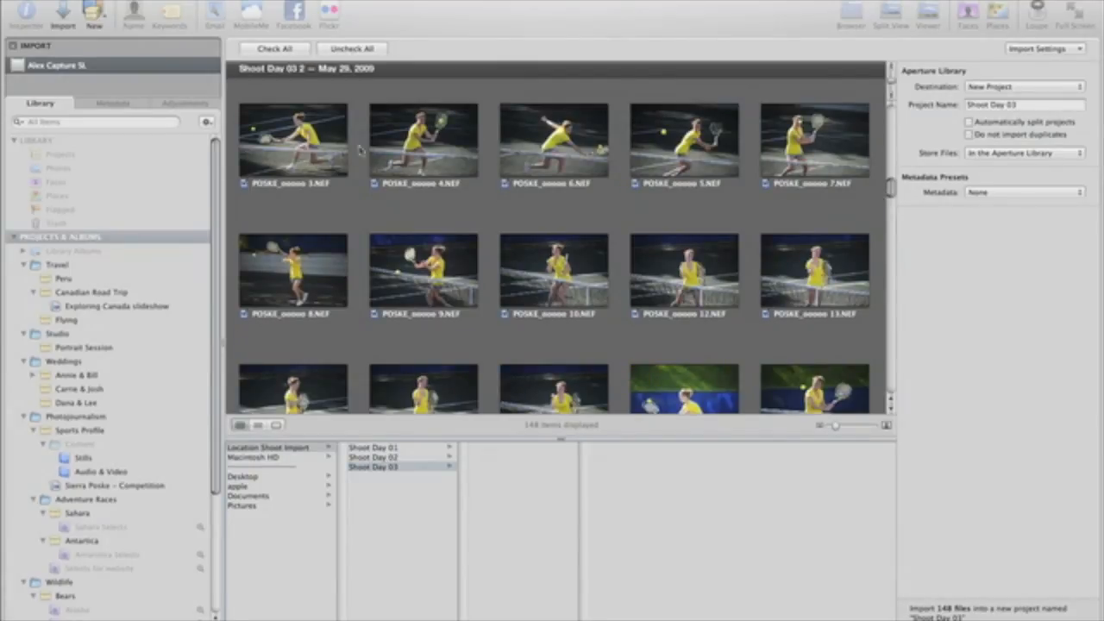
Preview the tennis shots one by one at large size from POSKE_ooooo 3.NEF onward, and play the clip DAY2_0066.mov
{"action": "double_click", "coordinate": [308, 161]}
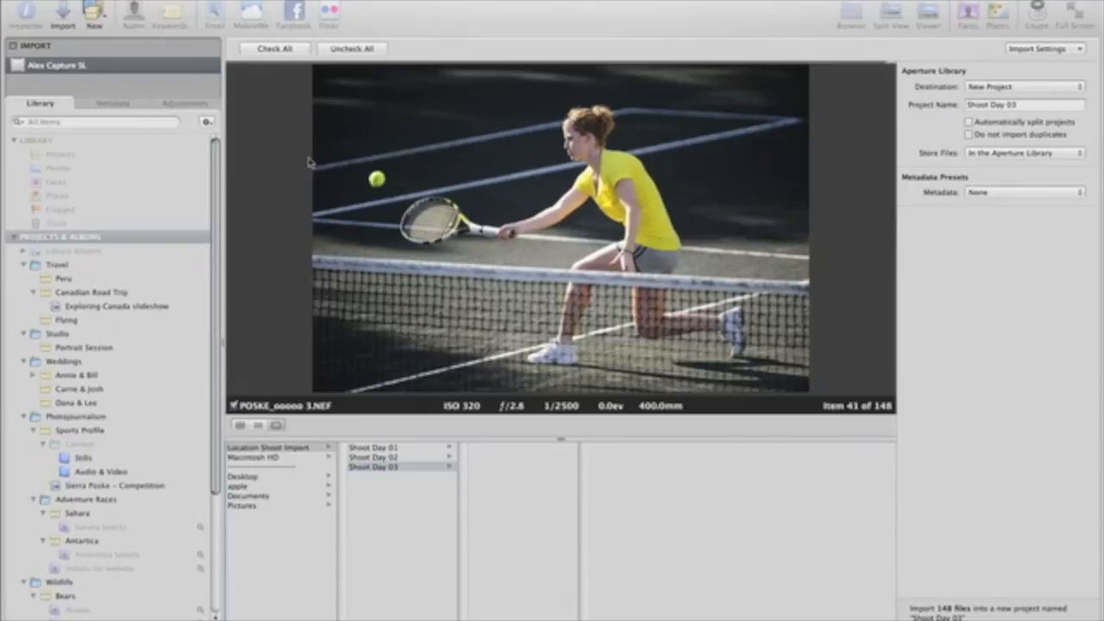
{"action": "key", "text": "Right"}
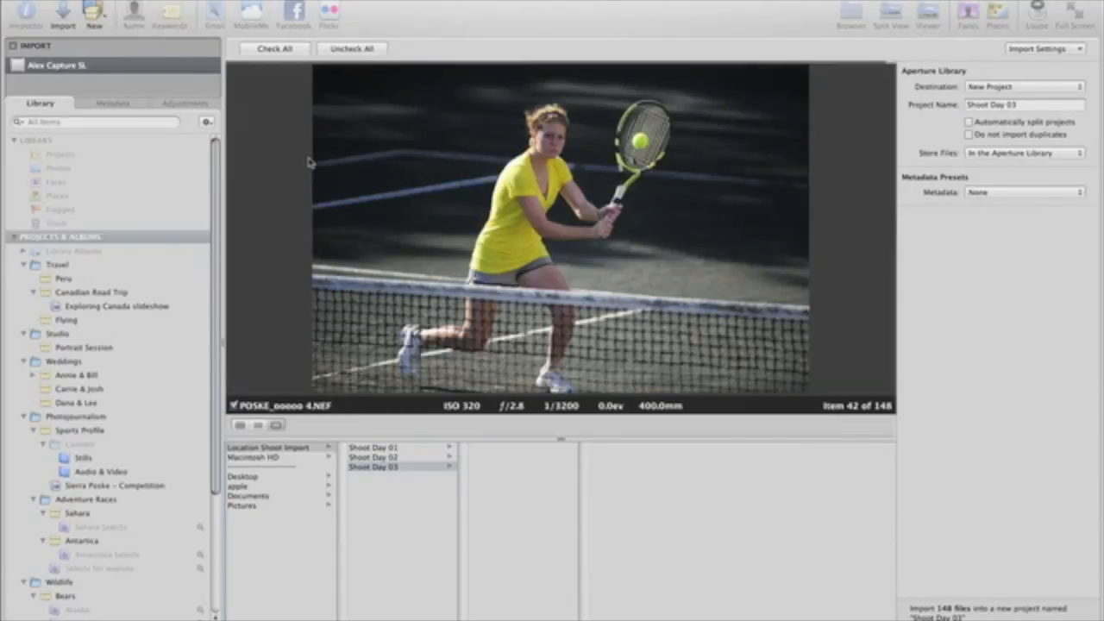
{"action": "key", "text": "Right"}
{"action": "key", "text": "Right"}
{"action": "key", "text": "Right"}
{"action": "key", "text": "Right"}
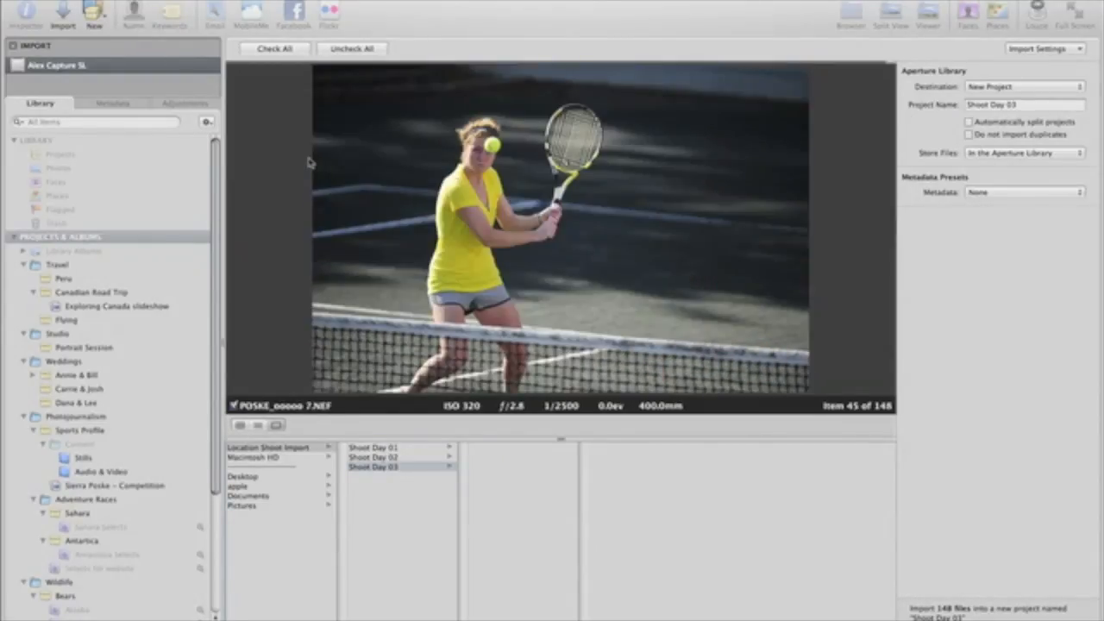
{"action": "key", "text": "Right"}
{"action": "key", "text": "Right"}
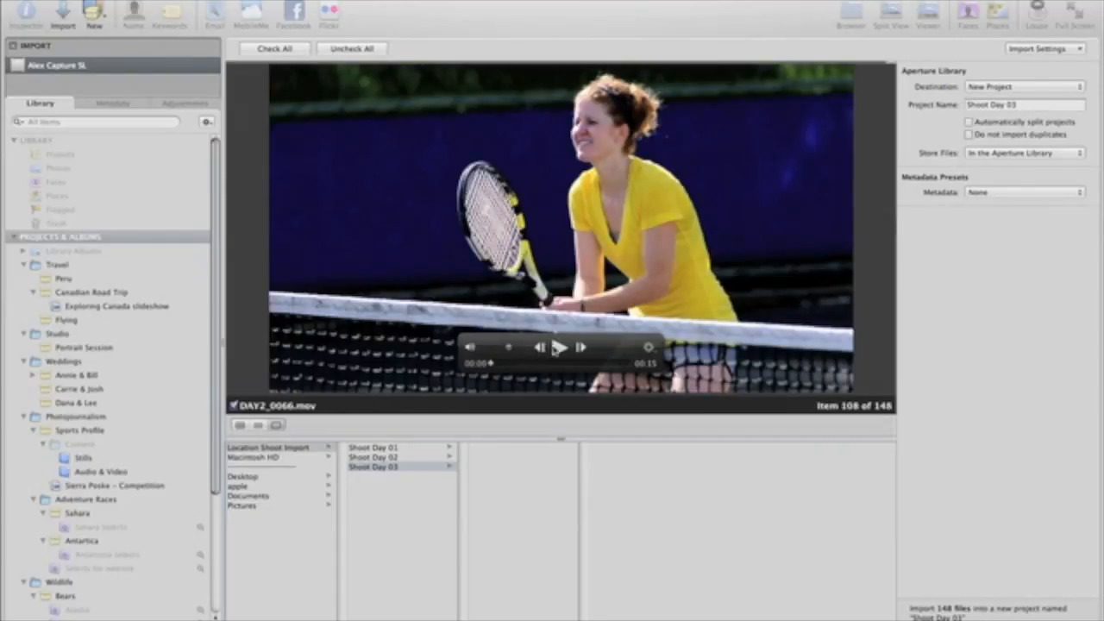
{"action": "left_click", "coordinate": [559, 348]}
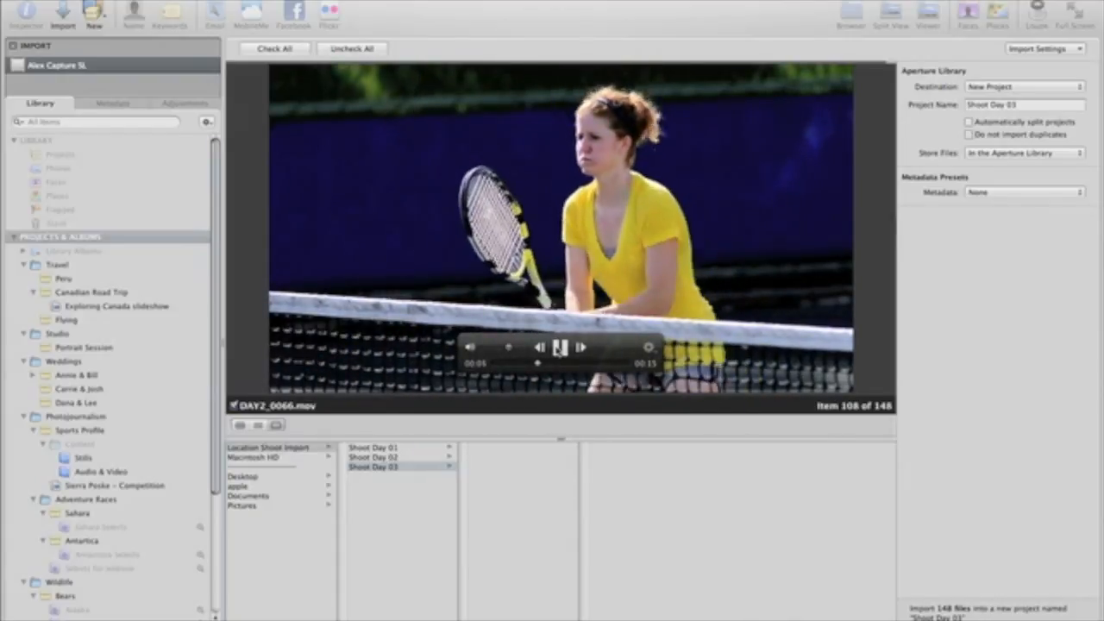
{"action": "left_click", "coordinate": [560, 349]}
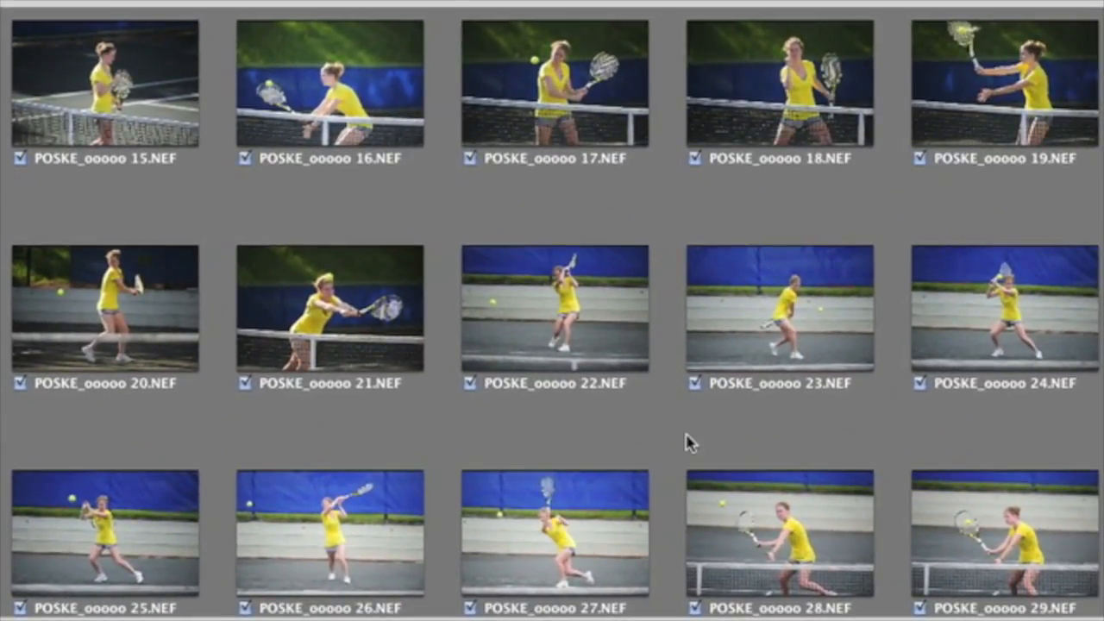
Exclude POSKE_ooooo 23.NEF and POSKE_ooooo 22.NEF from the import, and uncheck all remaining items
{"action": "left_click", "coordinate": [696, 387]}
{"action": "left_click", "coordinate": [470, 383]}
{"action": "left_click", "coordinate": [218, 1]}
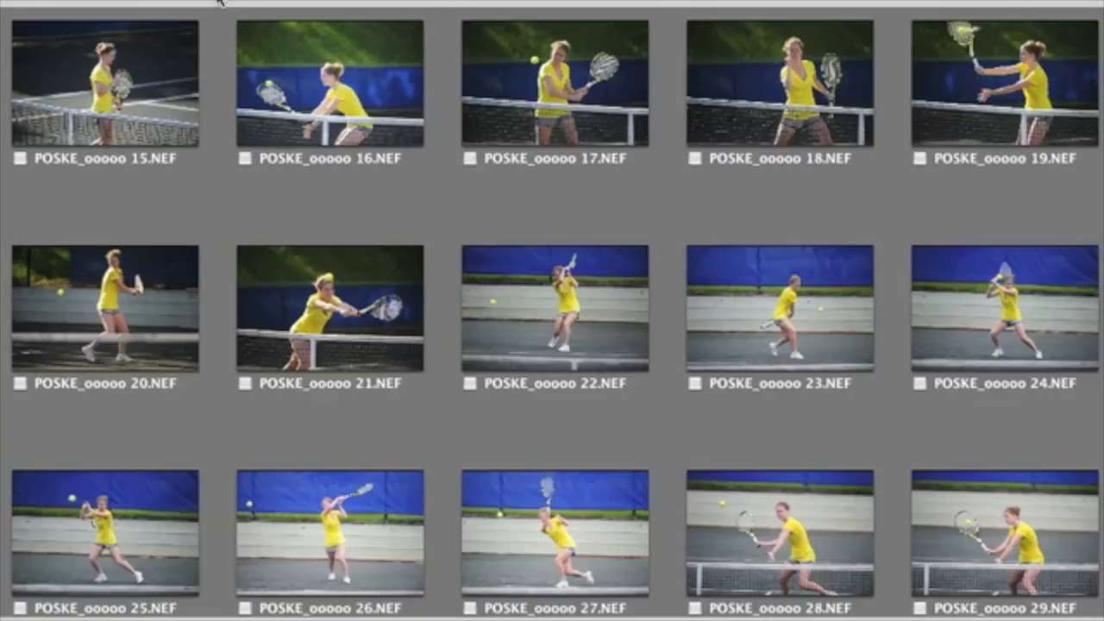
Mark POSKE_ooooo 15.NEF and 16.NEF for import, and mark POSKE_ooooo 20.NEF through 24.NEF together as a group
{"action": "left_click", "coordinate": [20, 160]}
{"action": "left_click_drag", "start_coordinate": [119, 204], "coordinate": [974, 327]}
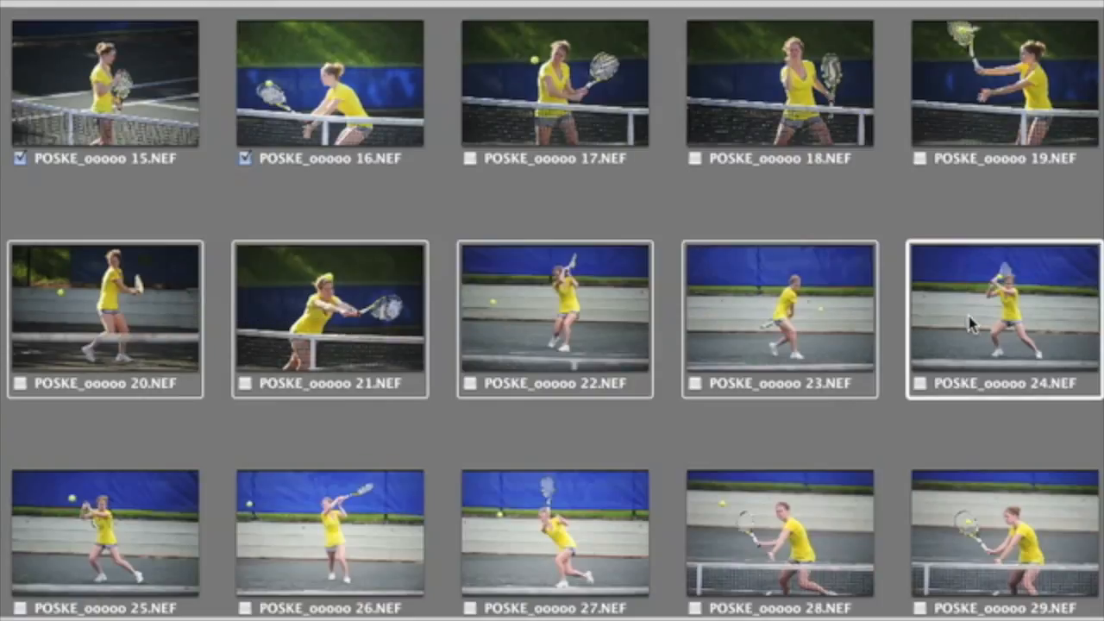
{"action": "left_click", "coordinate": [922, 384]}
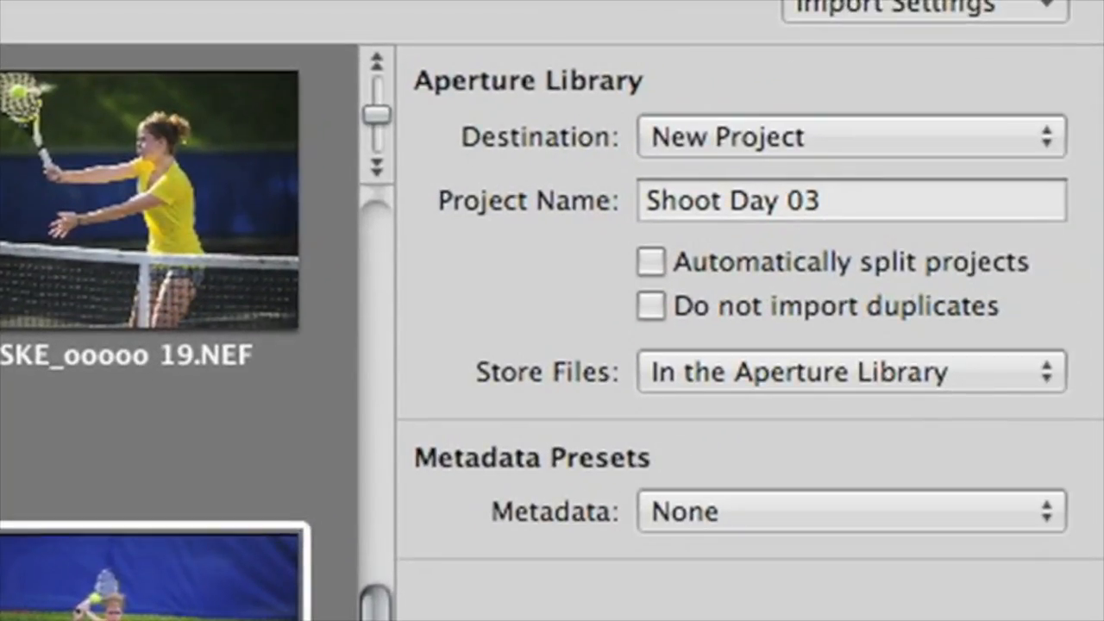
Keep New Project as the import destination and name the project Tennis
{"action": "left_click", "coordinate": [1038, 148]}
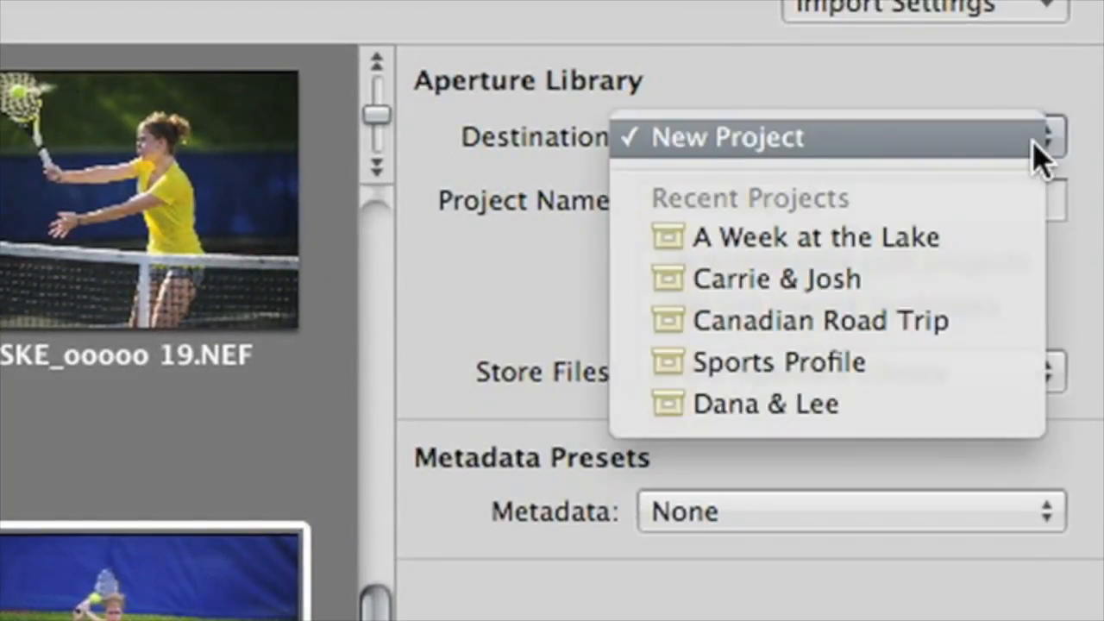
{"action": "left_click", "coordinate": [1044, 155]}
{"action": "left_click", "coordinate": [893, 204]}
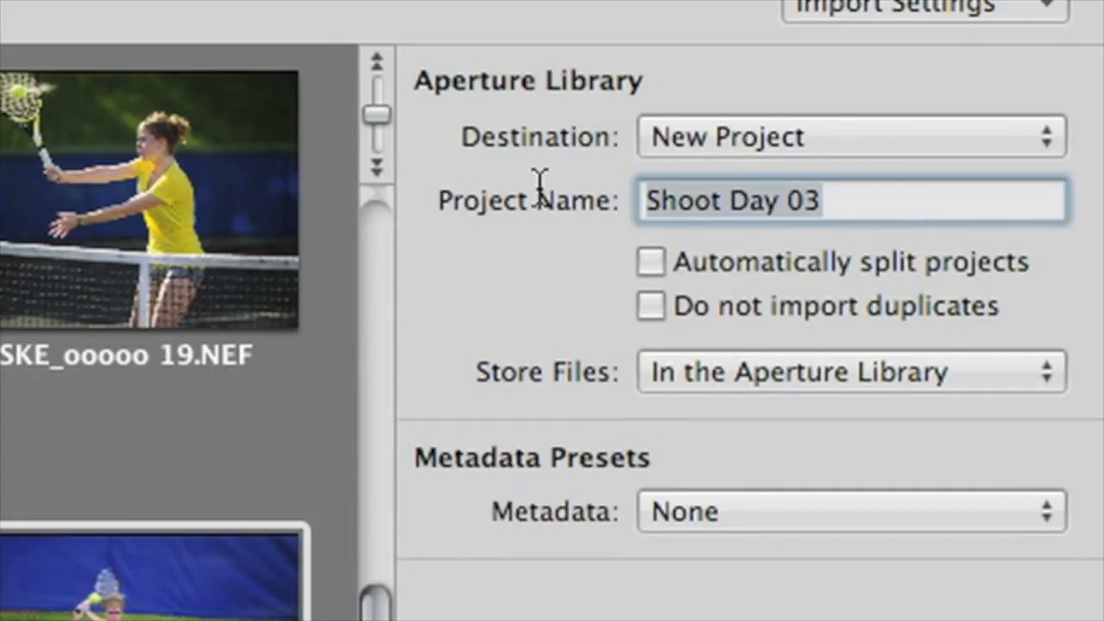
{"action": "type", "text": "Tennis"}
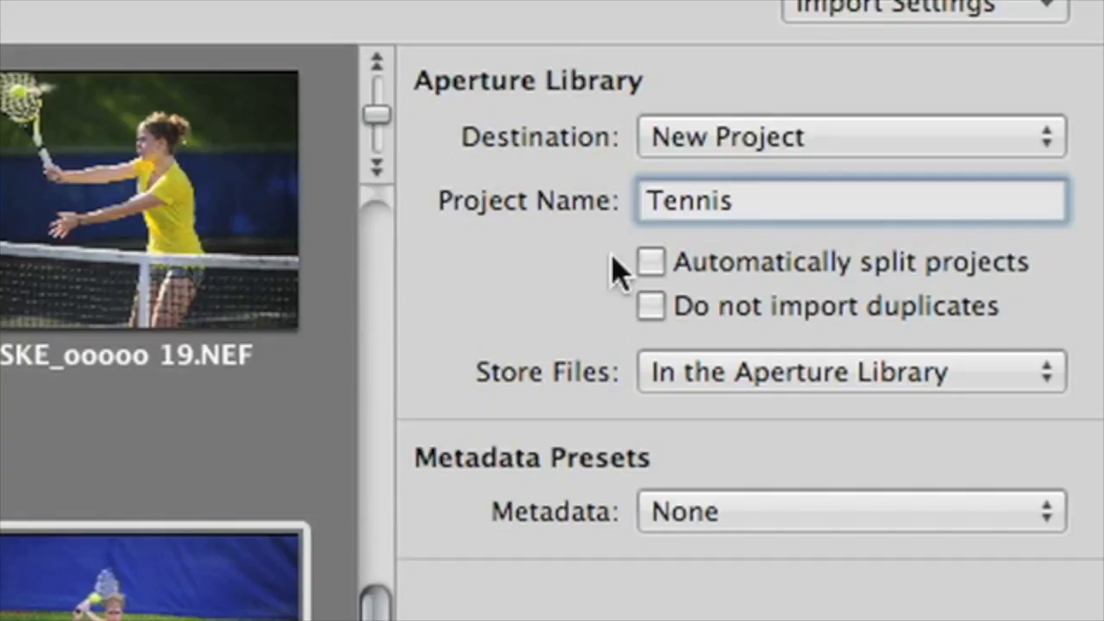
Keep the files stored in the Aperture Library and import the checked items into the Tennis project
{"action": "left_click", "coordinate": [1027, 395]}
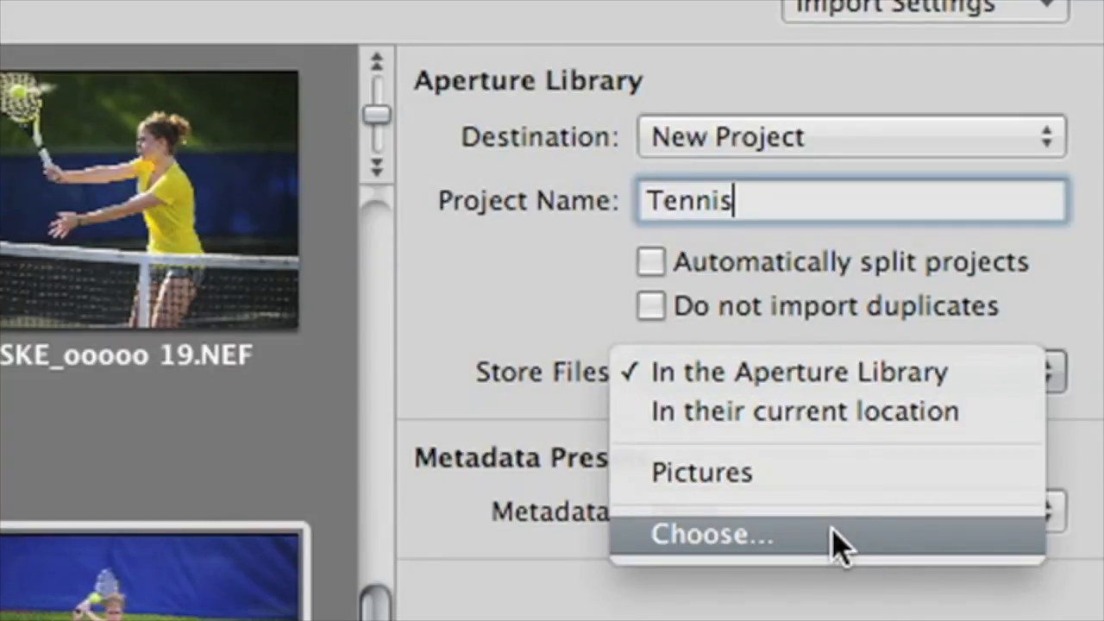
{"action": "left_click", "coordinate": [951, 376]}
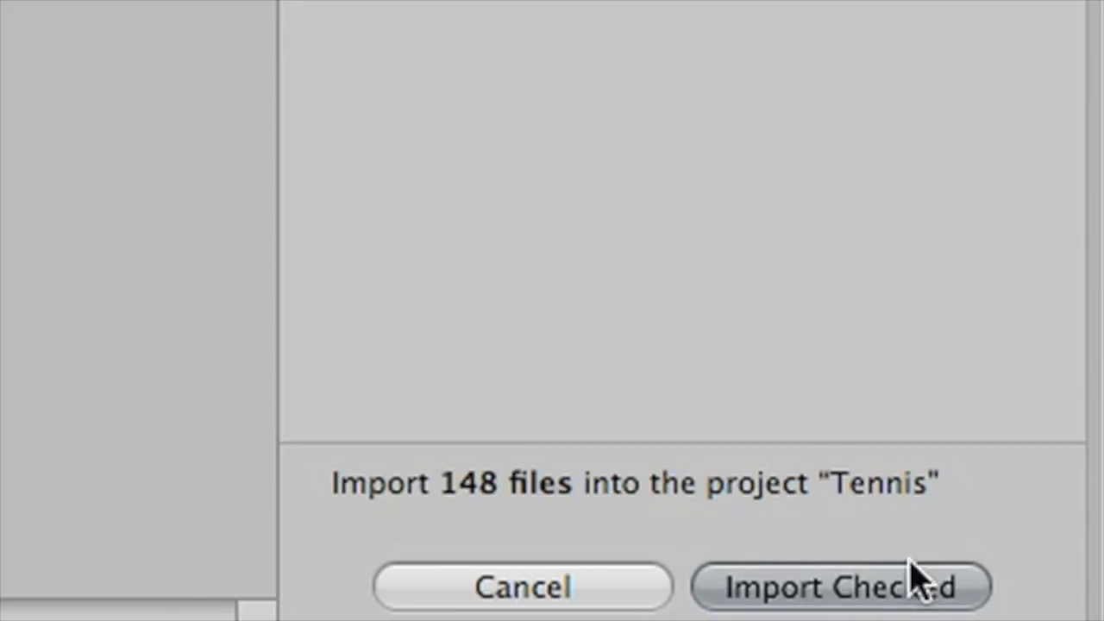
{"action": "left_click", "coordinate": [939, 604]}
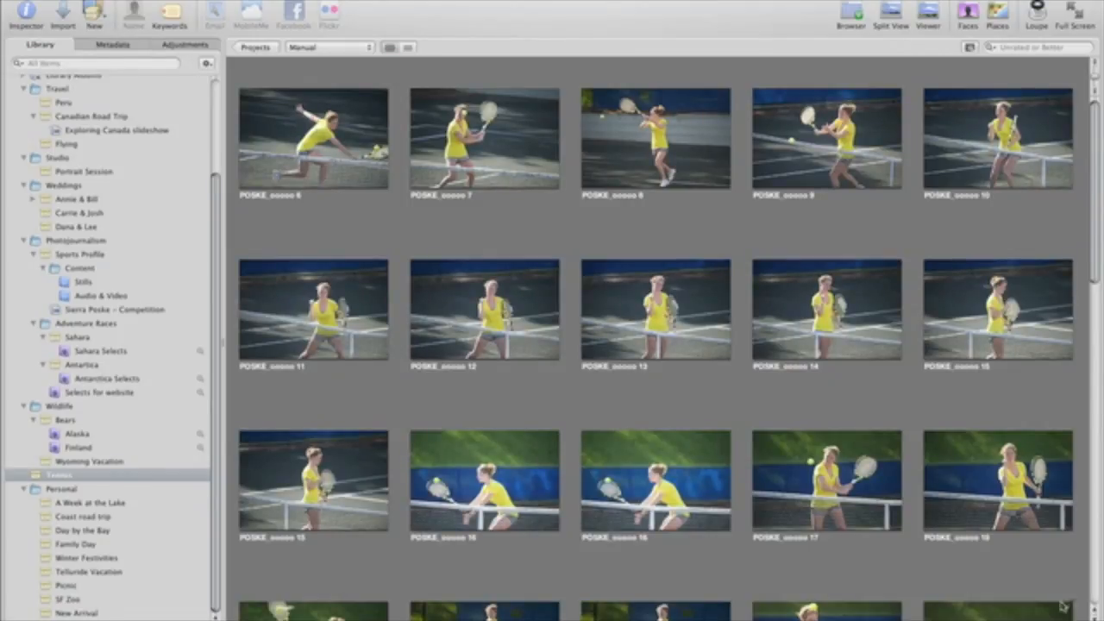
Select POSKE_ooooo 17 and 18 together and move them ahead of the two POSKE_ooooo 16 shots
{"action": "left_click_drag", "start_coordinate": [837, 399], "coordinate": [984, 480]}
{"action": "left_click_drag", "start_coordinate": [836, 466], "coordinate": [436, 443]}
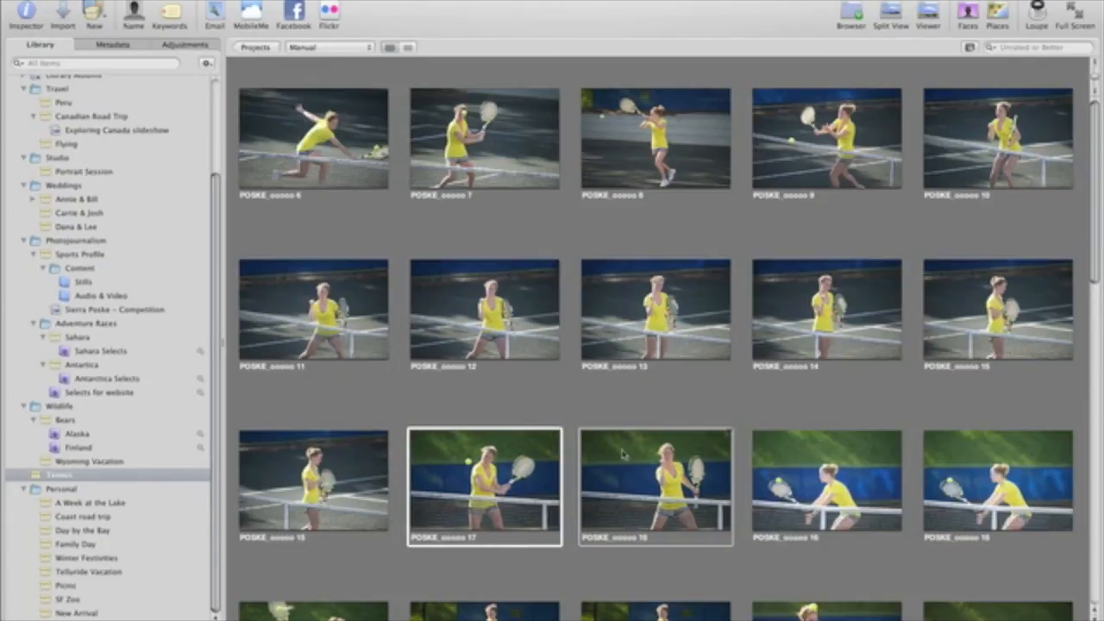
Rate the first POSKE_ooooo 16 shot five stars and POSKE_ooooo 14 four stars
{"action": "left_click", "coordinate": [861, 464]}
{"action": "key", "text": "5"}
{"action": "key", "text": "Up"}
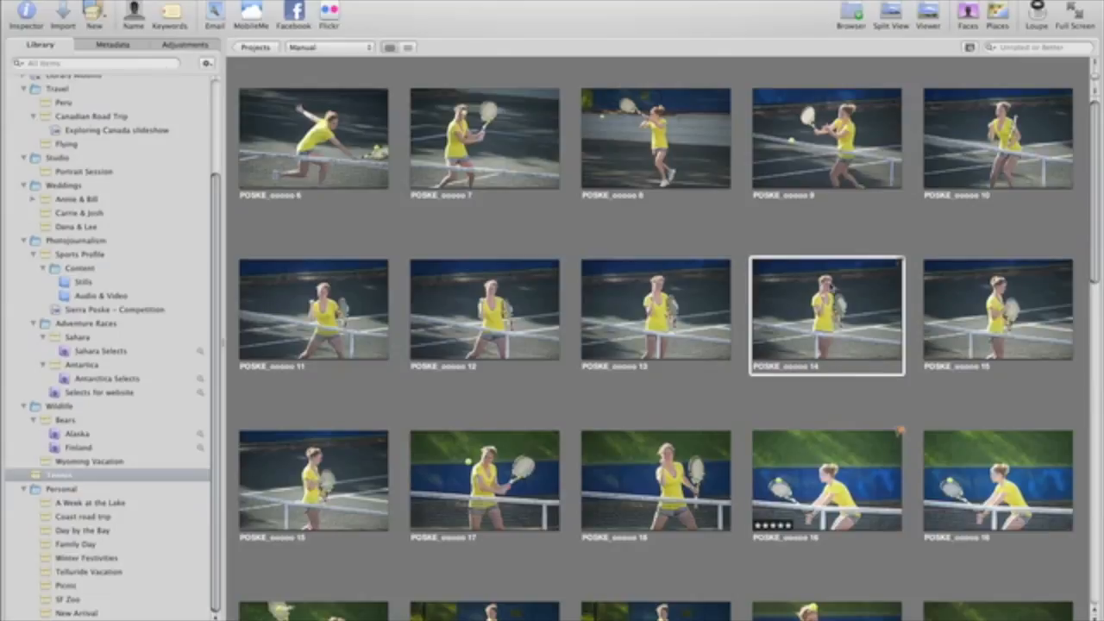
{"action": "key", "text": "4"}
{"action": "left_click_drag", "start_coordinate": [506, 316], "coordinate": [695, 316]}
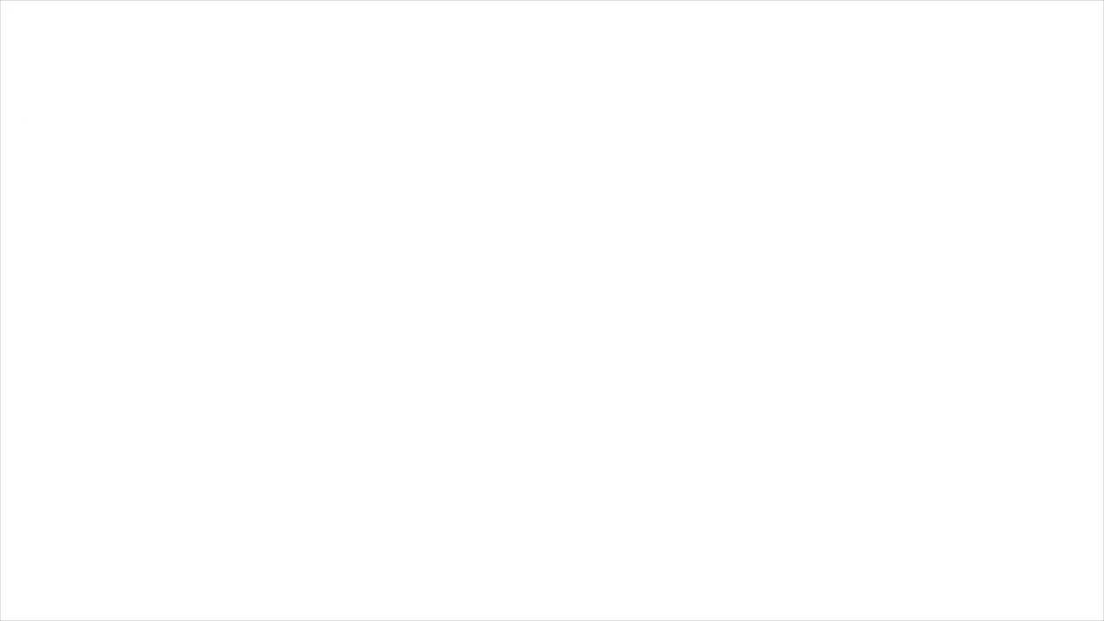